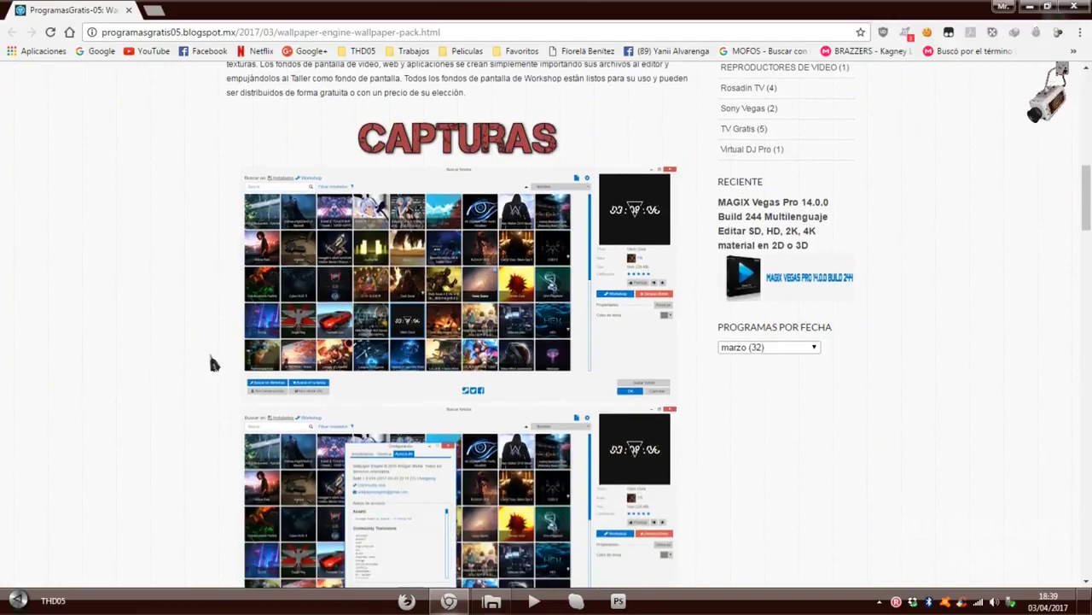
Look through the Wallpaper Engine post's CAPTURAS section and its sample wallpaper screenshots.
scroll(213, 344, down, 5)
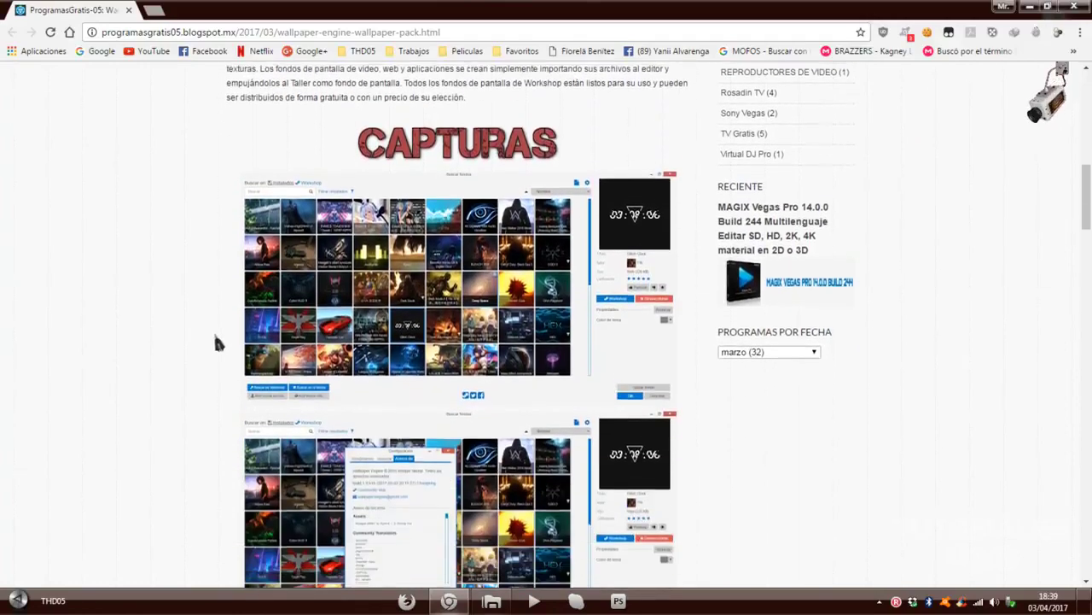
scroll(217, 354, down, 7)
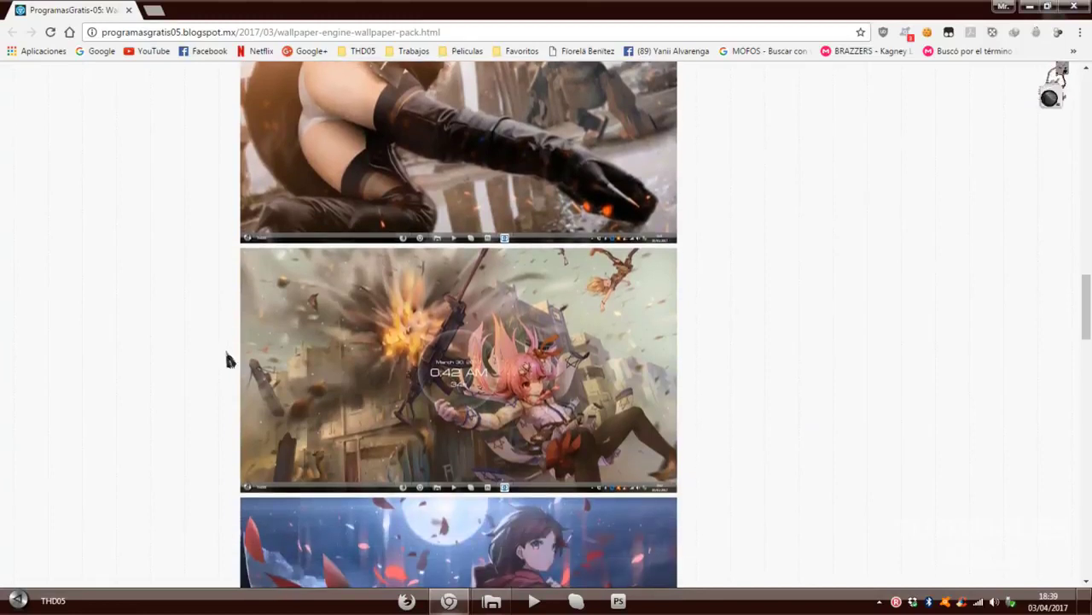
scroll(196, 352, down, 1)
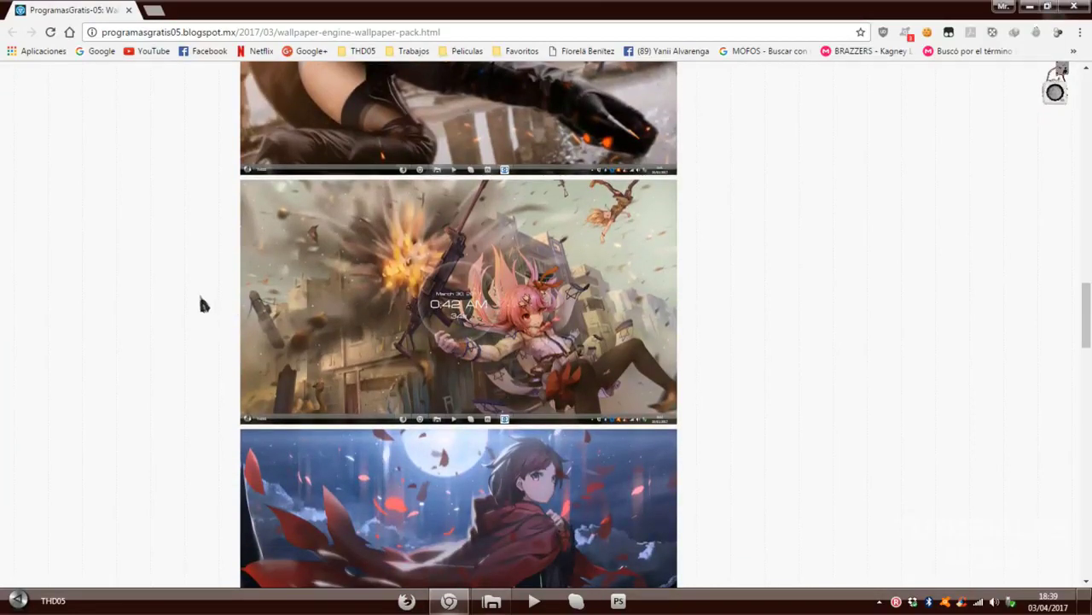
scroll(203, 304, down, 3)
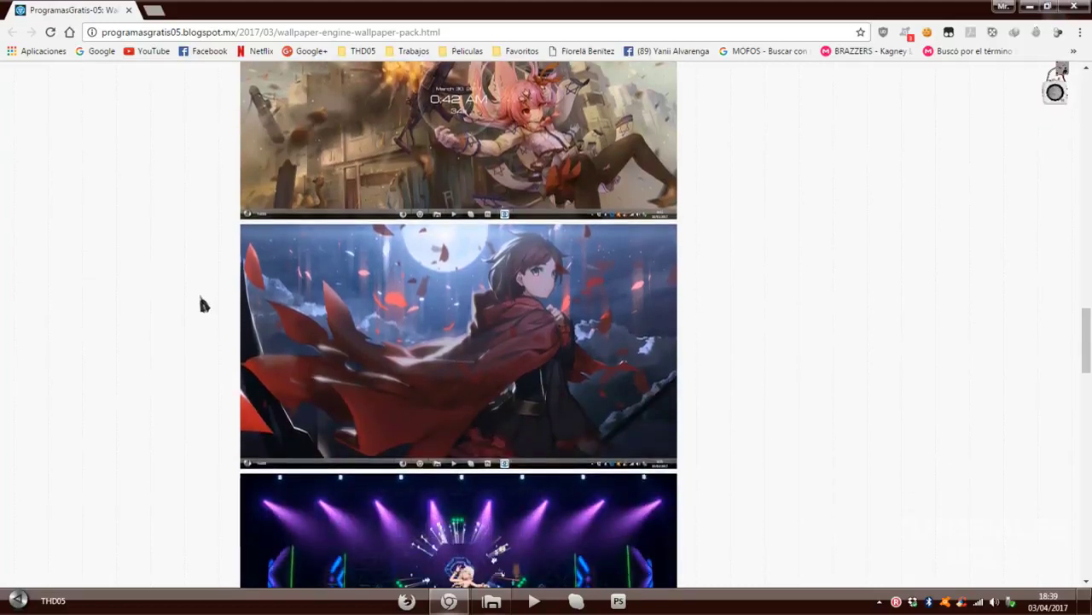
scroll(203, 304, down, 1)
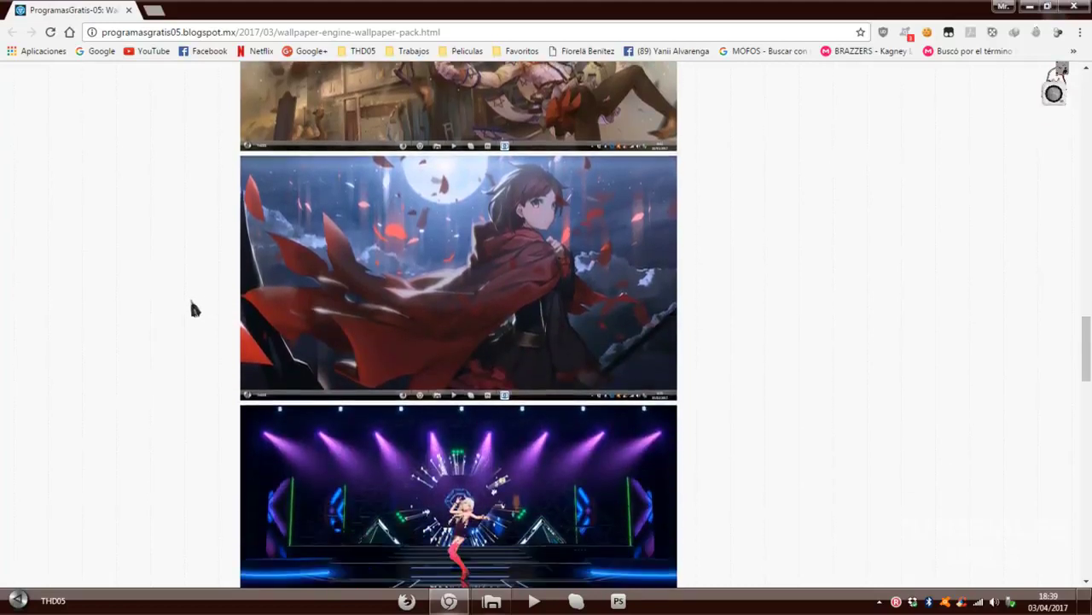
scroll(191, 307, down, 3)
scroll(194, 309, down, 1)
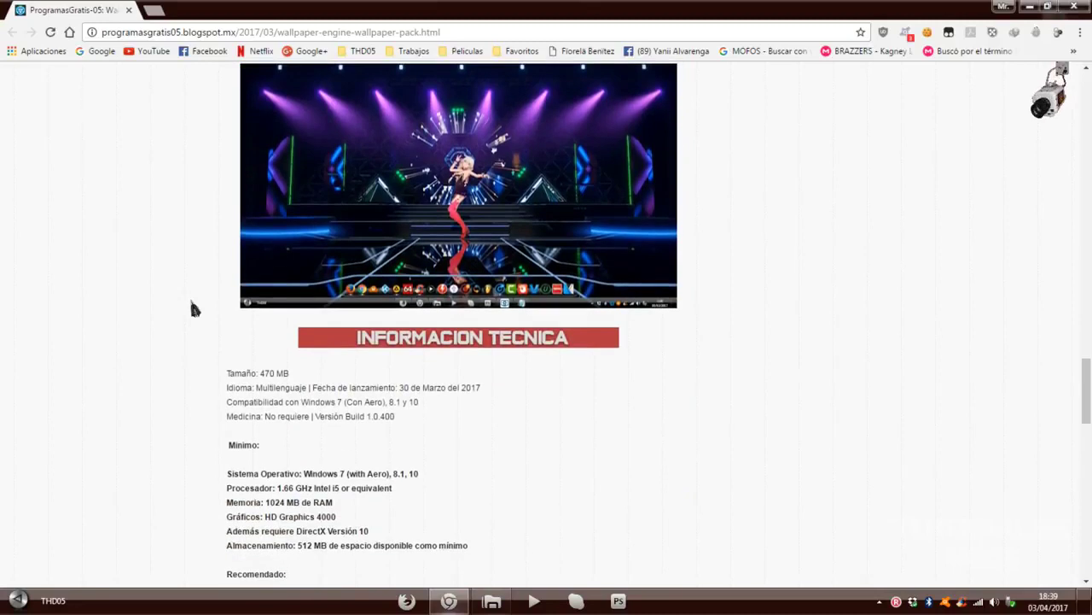
Review the post's technical information, minimum and recommended requirements, and the available download links.
scroll(191, 309, down, 1)
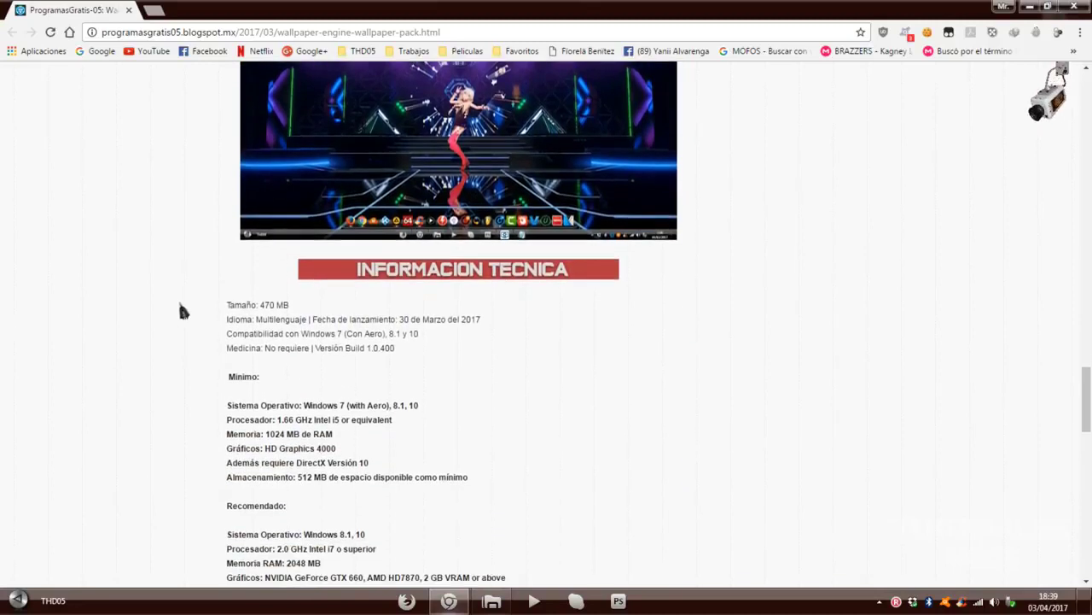
scroll(191, 309, down, 1)
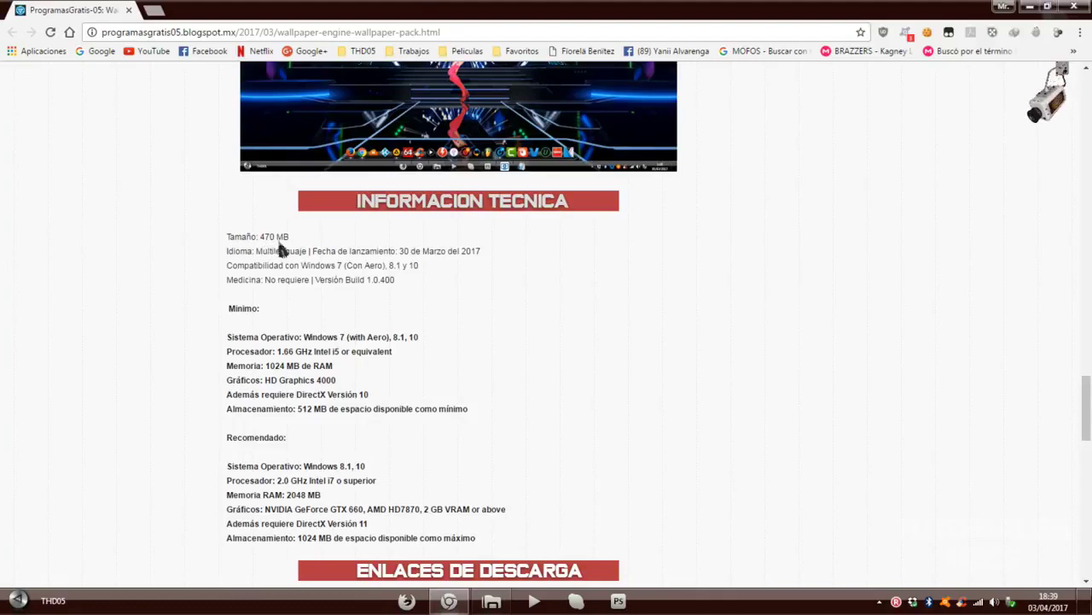
scroll(292, 308, down, 1)
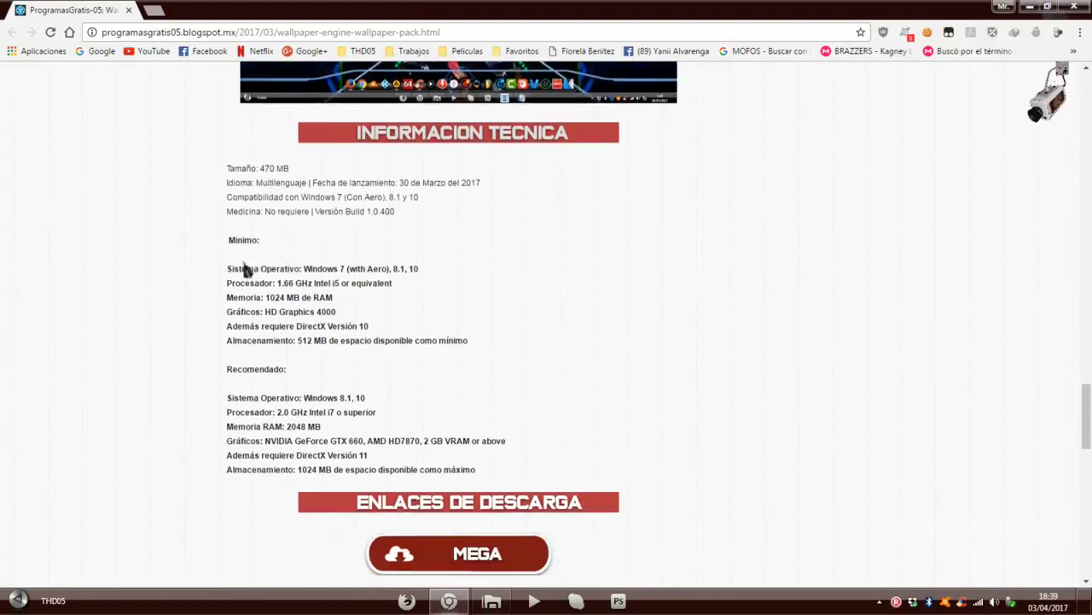
scroll(316, 411, down, 1)
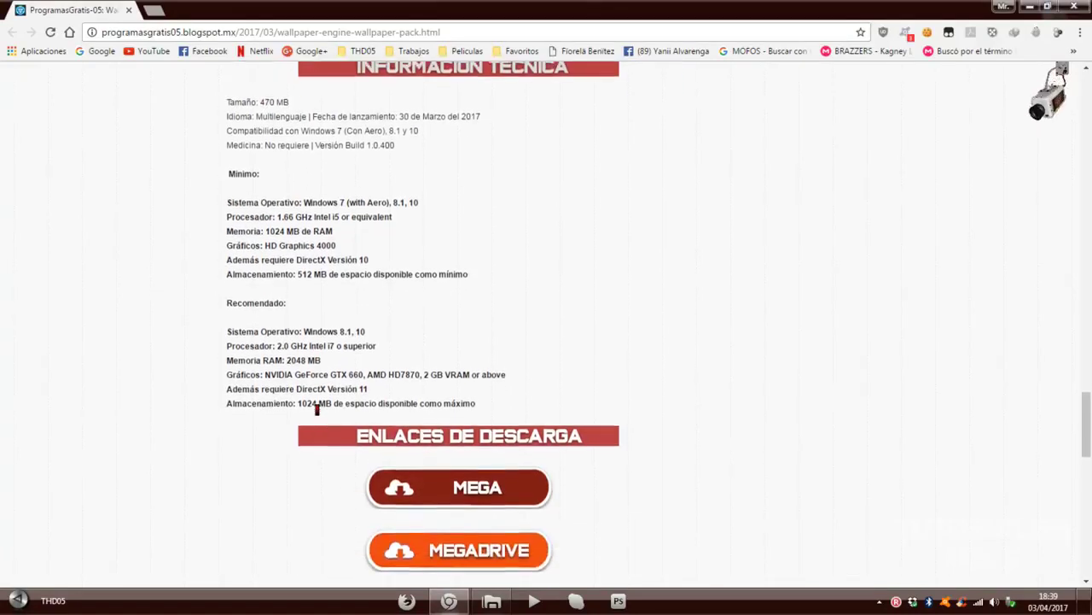
scroll(242, 421, down, 1)
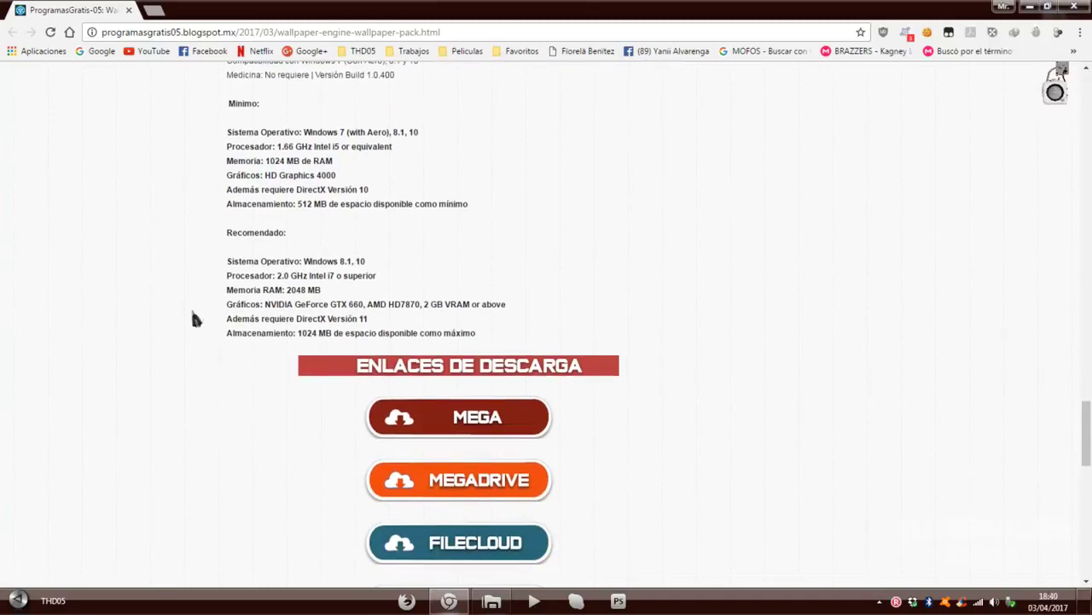
scroll(193, 314, down, 2)
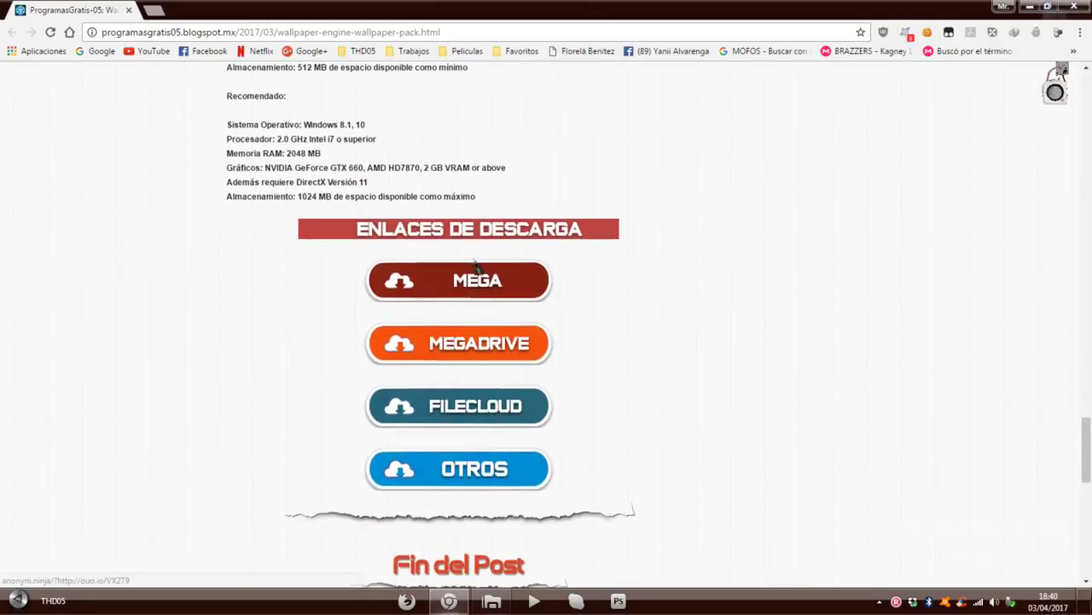
scroll(265, 315, down, 1)
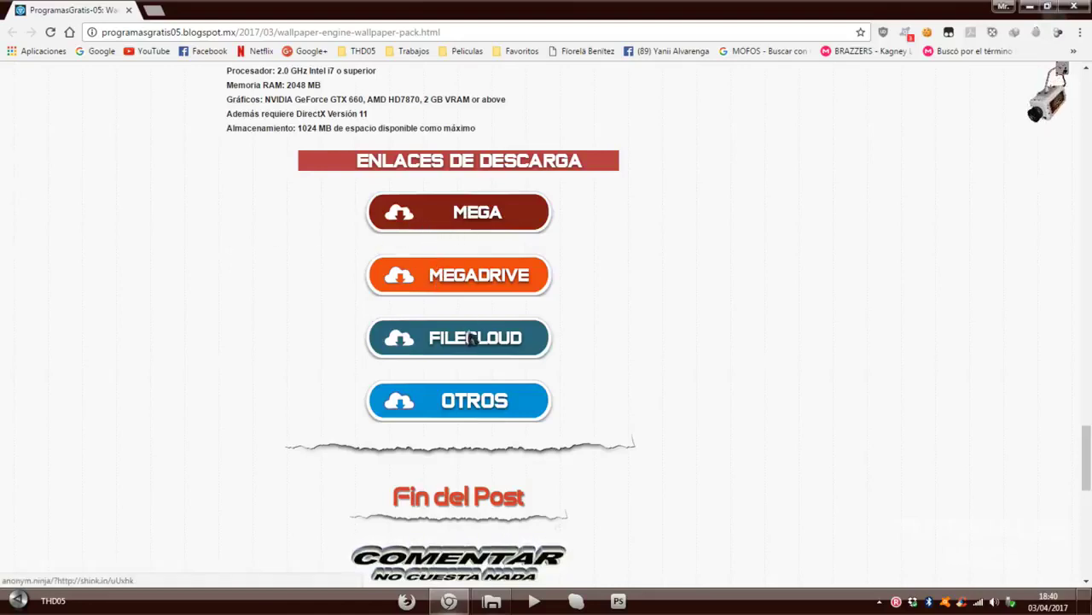
Open the MEGA download link to show its redirect page, close that page and minimize the browser.
click(445, 213)
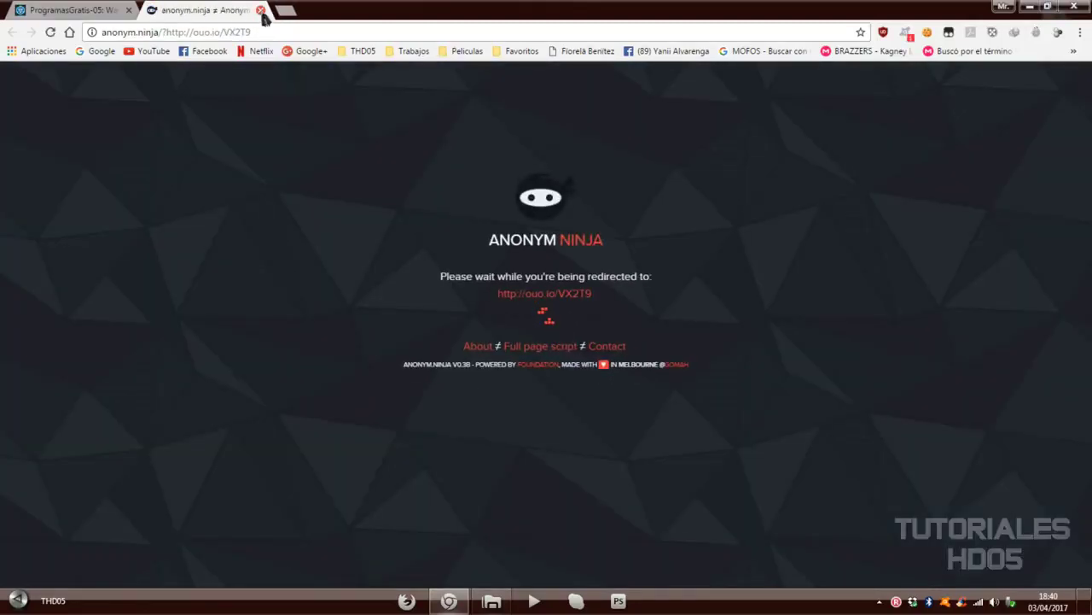
click(260, 10)
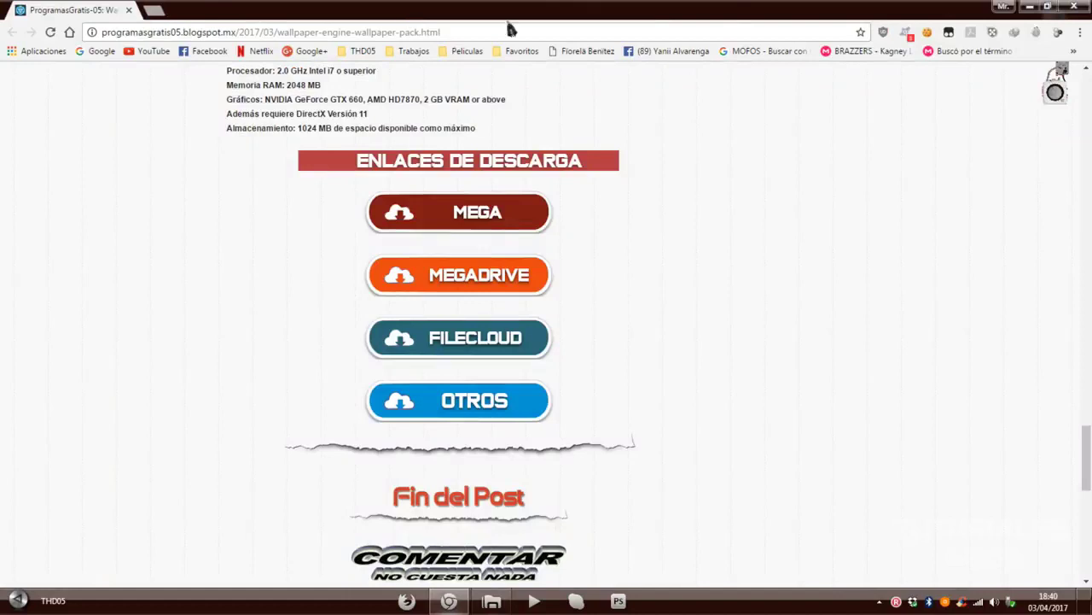
click(1029, 7)
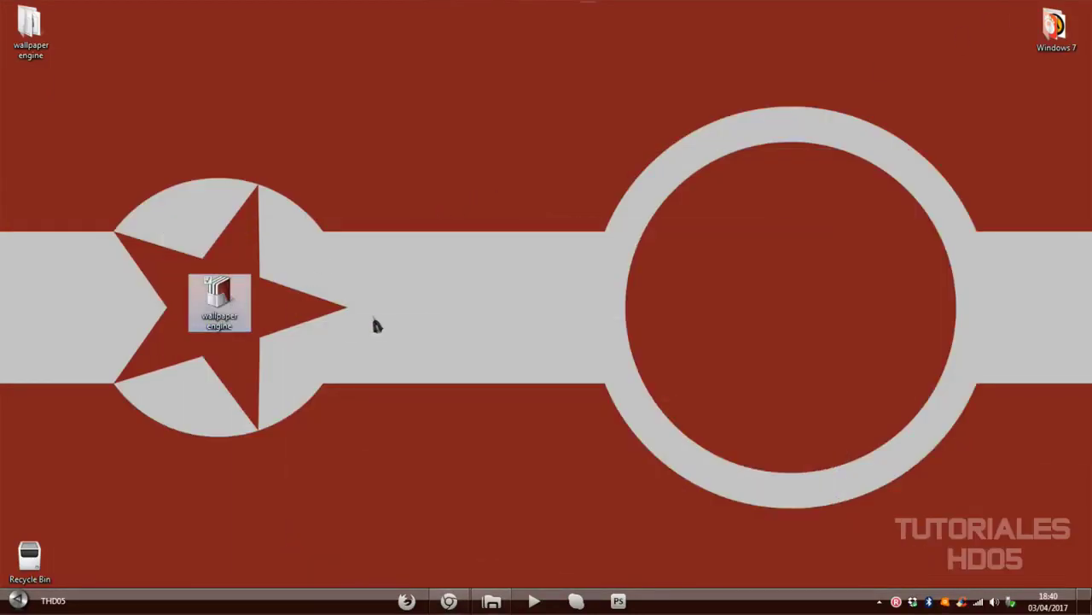
Open the extracted wallpaper engine folder on the desktop, launch wallpaper64 and minimize the folder window.
right_click(232, 297)
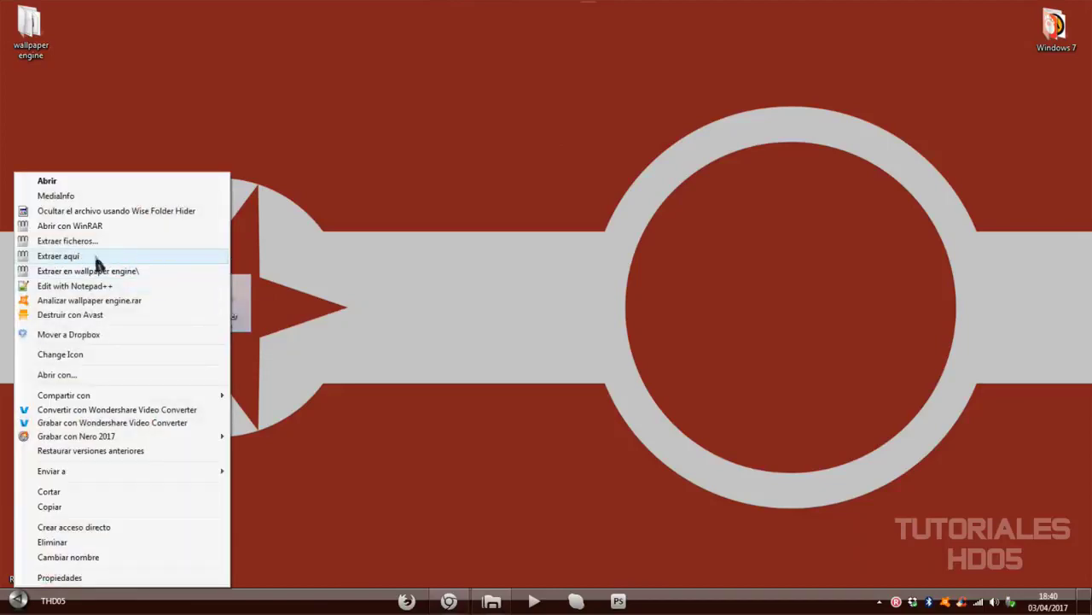
click(382, 199)
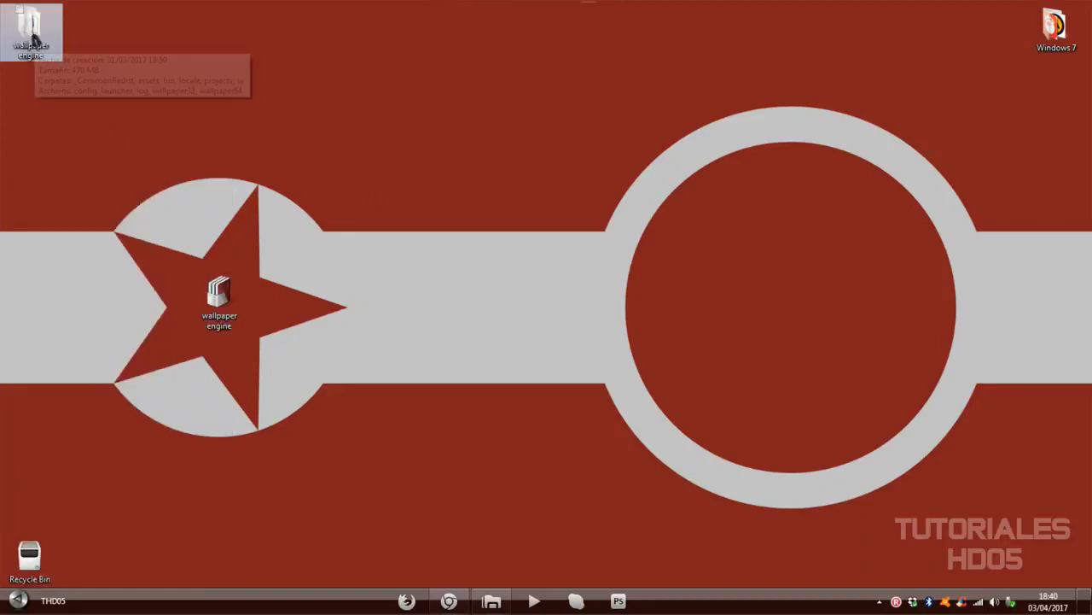
double_click(30, 30)
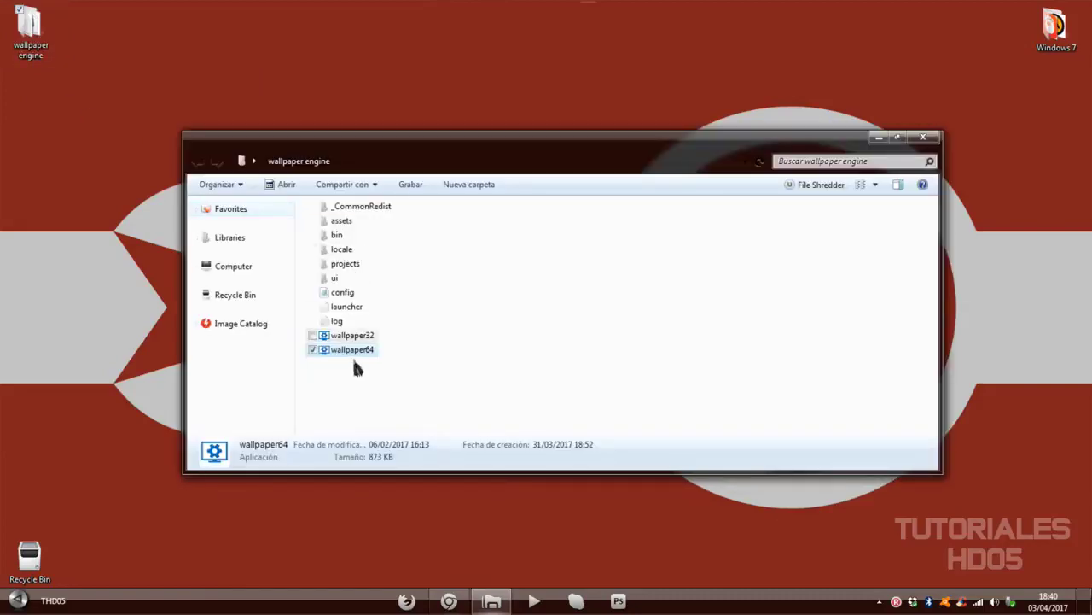
click(342, 376)
click(355, 355)
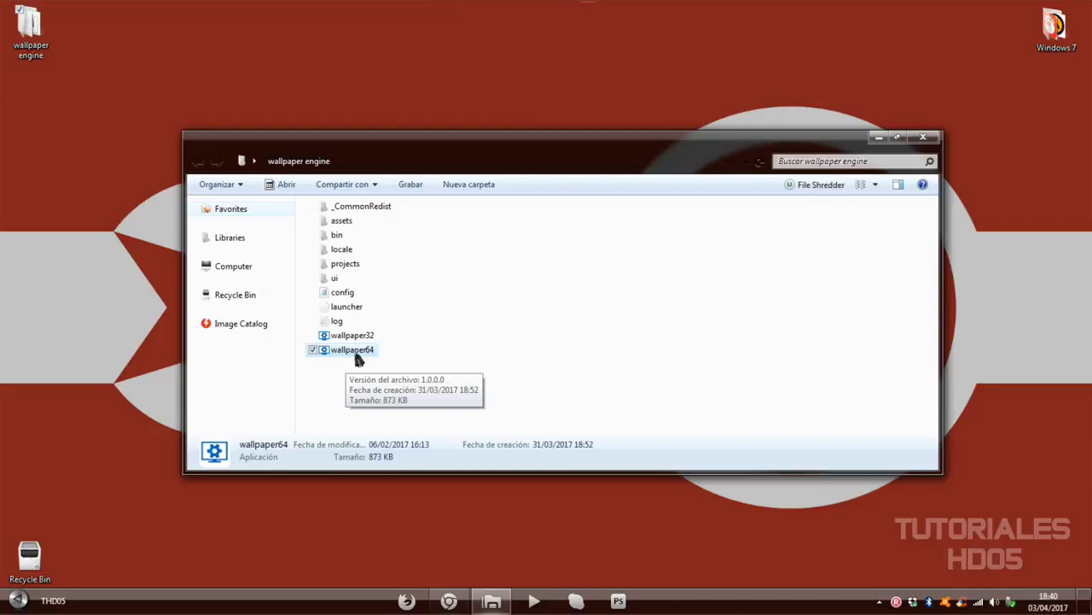
double_click(357, 358)
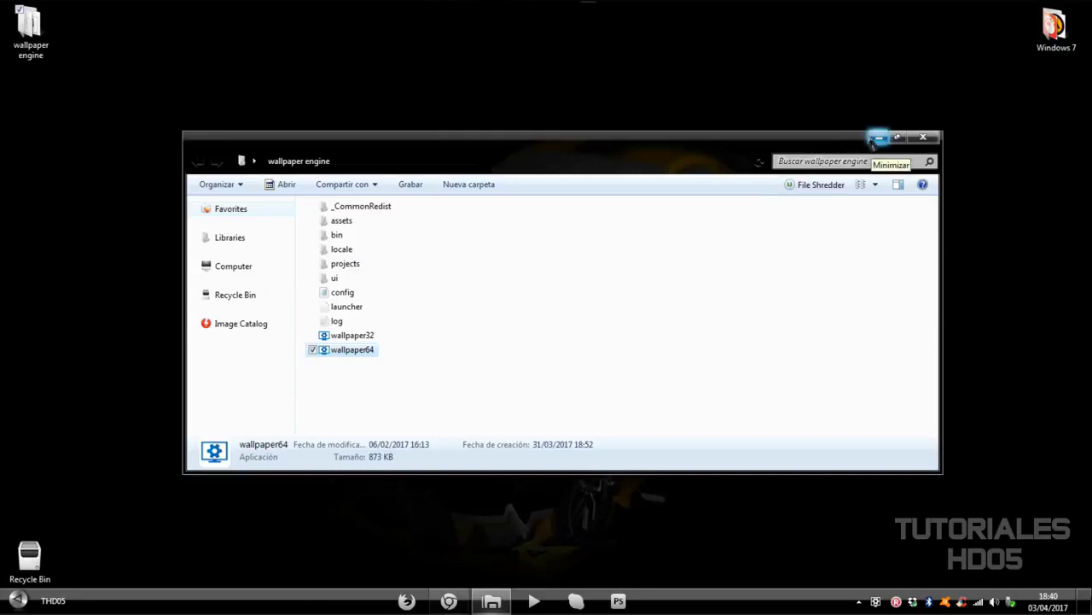
click(878, 138)
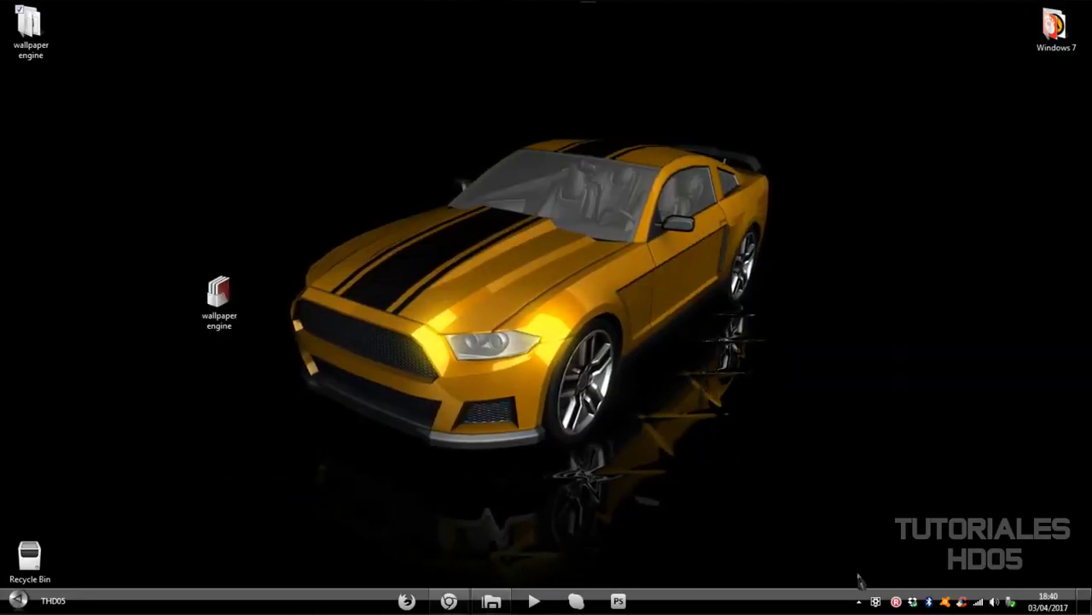
Open the background browser of the running Wallpaper Engine with its Cambiar fondo command.
right_click(875, 602)
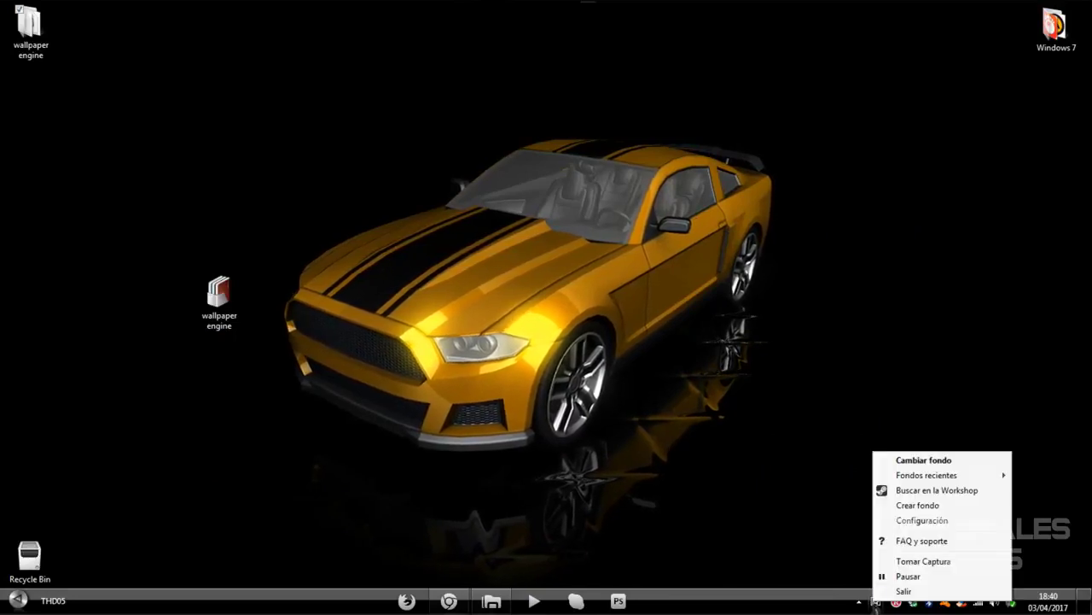
click(781, 600)
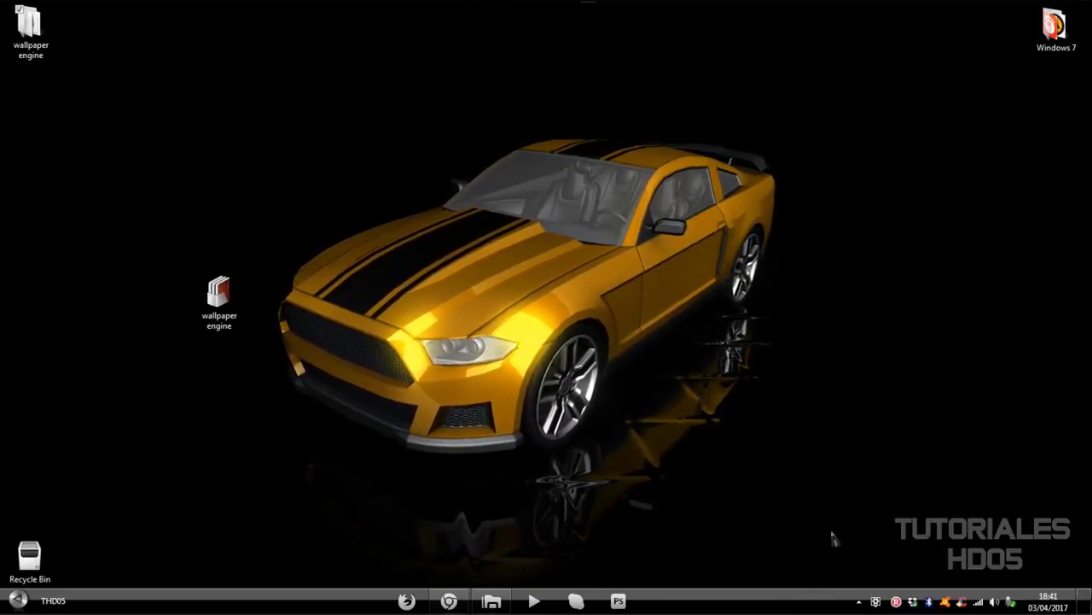
right_click(876, 603)
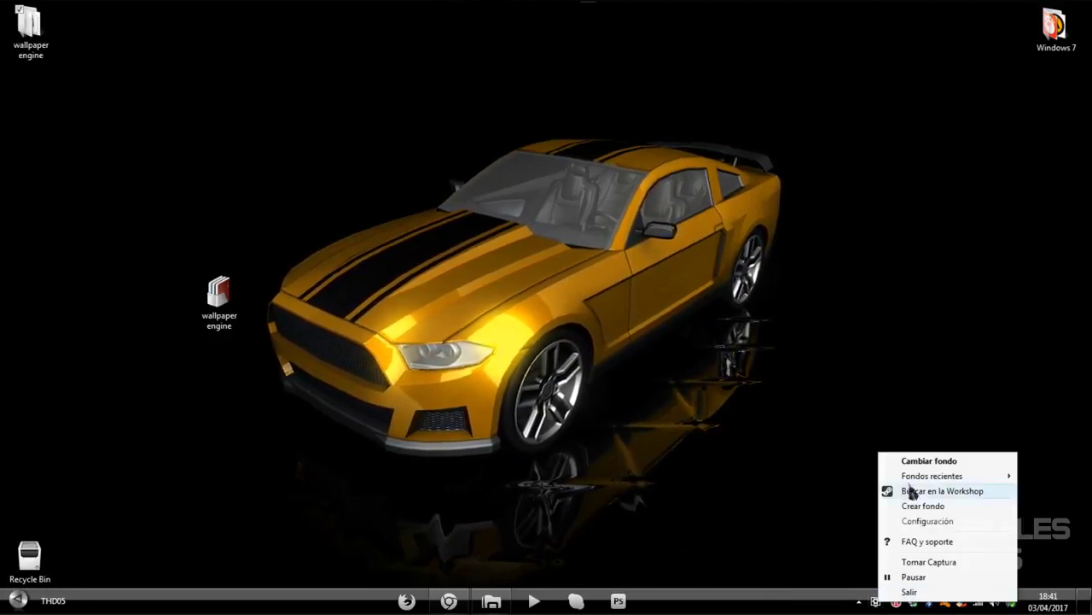
click(922, 461)
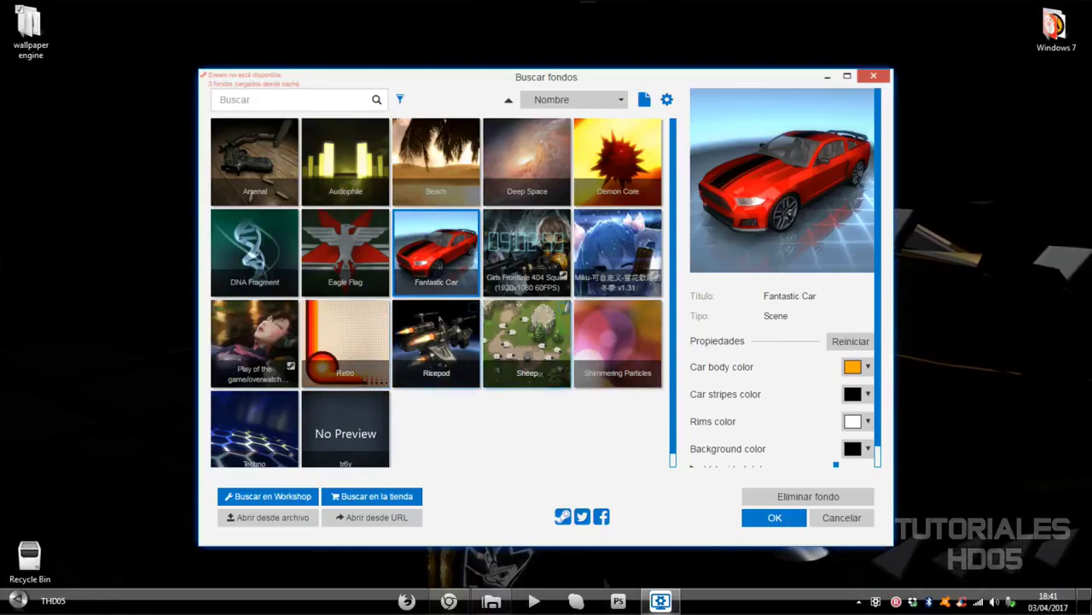
Apply the Arsenal background, view it on the full desktop and return to the background browser.
click(254, 163)
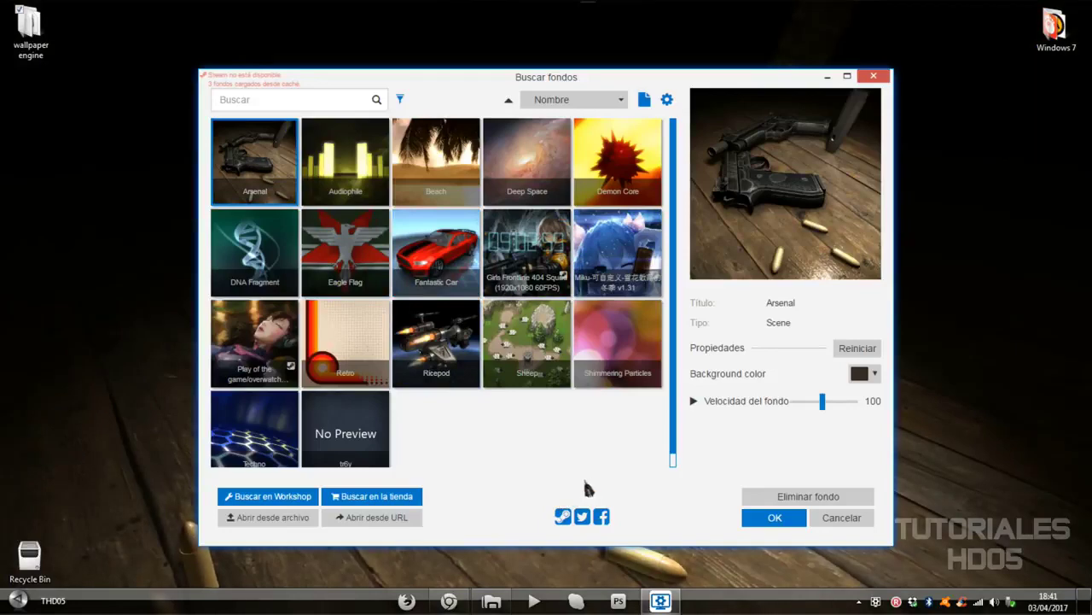
click(663, 601)
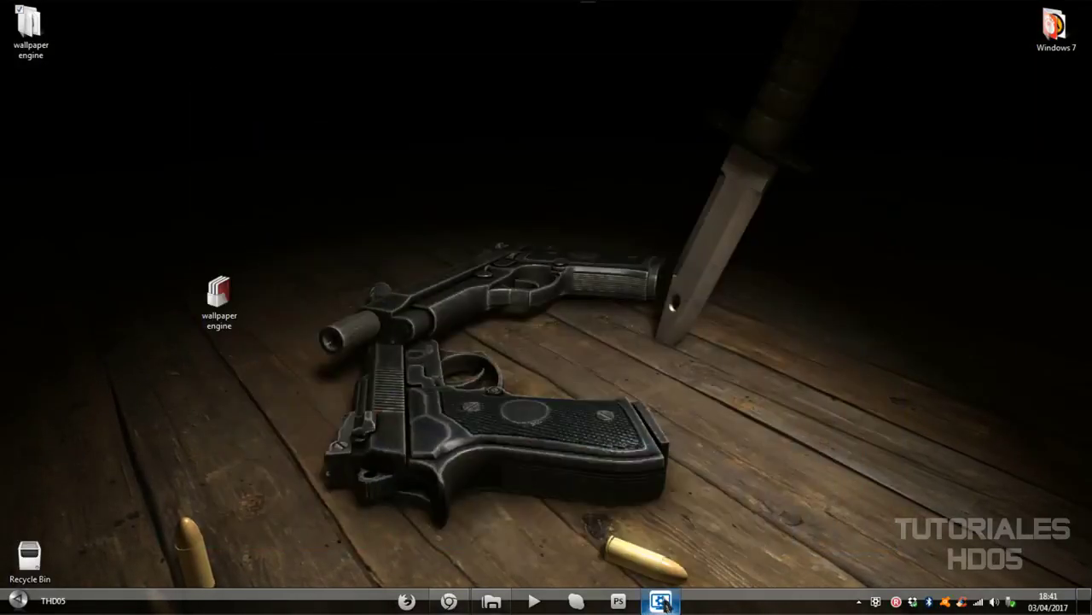
click(663, 601)
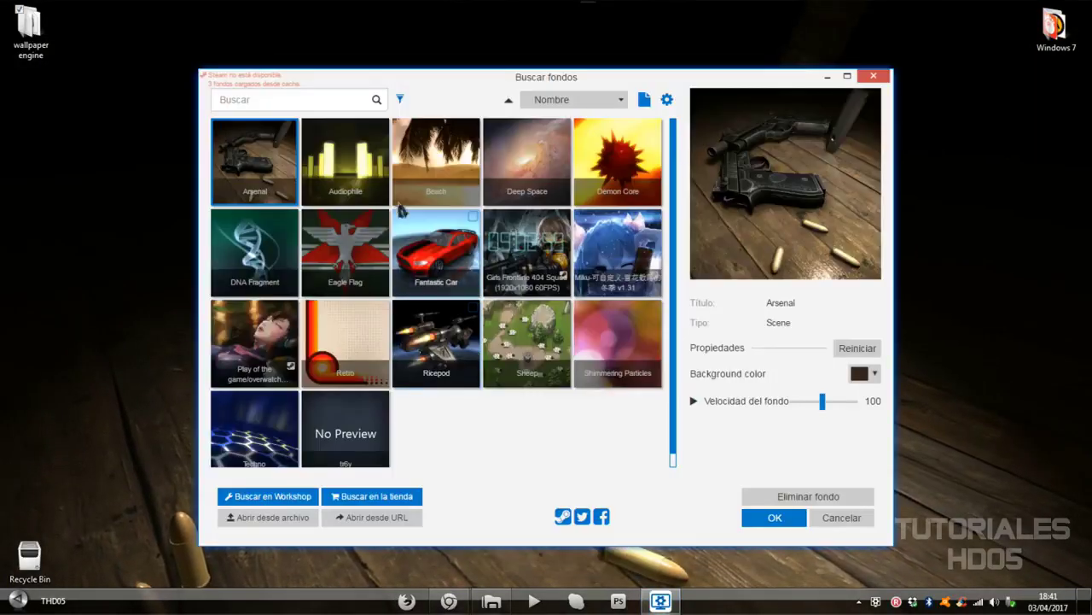
Apply the DNA Fragment background, view it on the full desktop and return to the background browser.
click(284, 255)
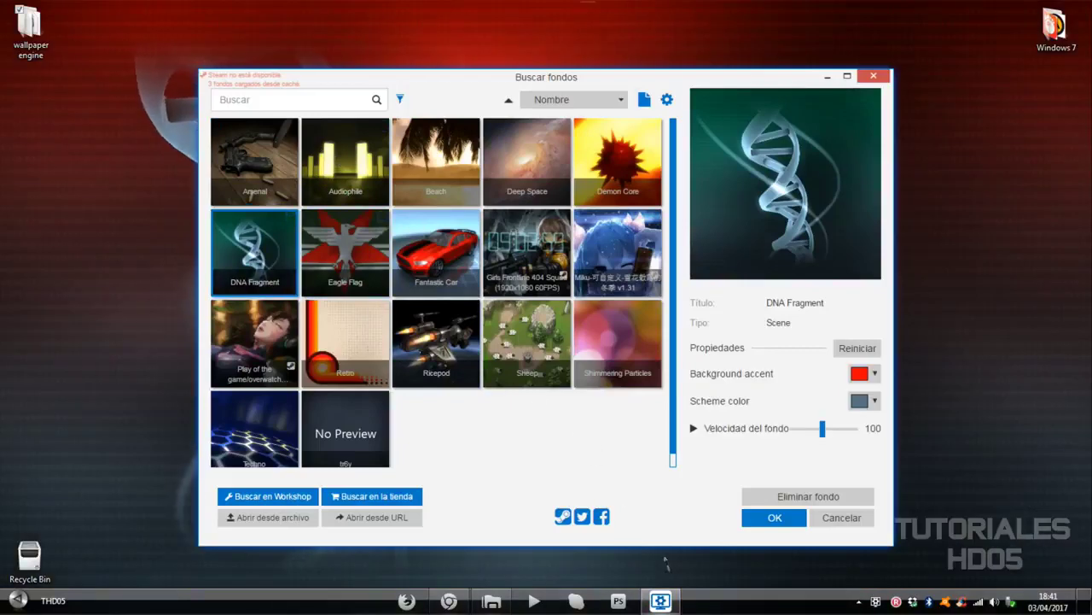
click(669, 600)
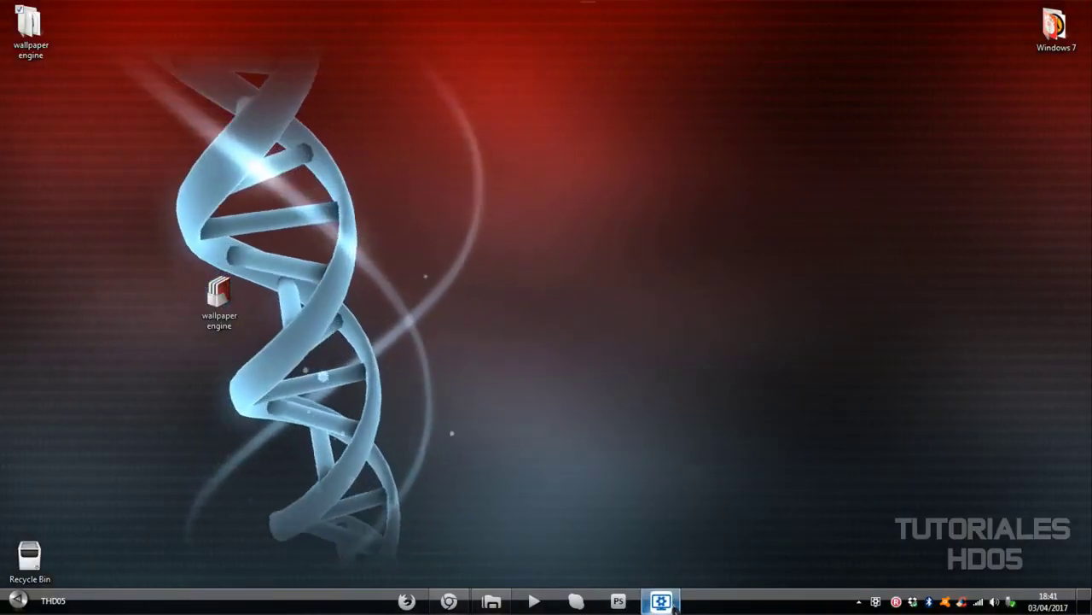
click(670, 602)
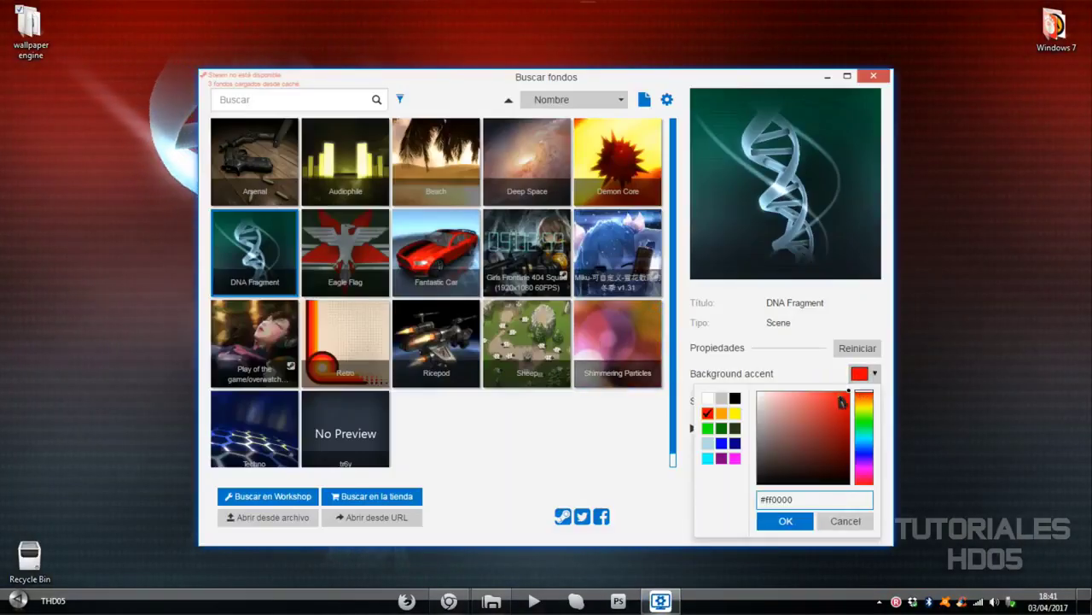
Change the DNA Fragment background accent to orange (#ffa500) and check the recolored wallpaper on the desktop.
click(860, 373)
click(721, 414)
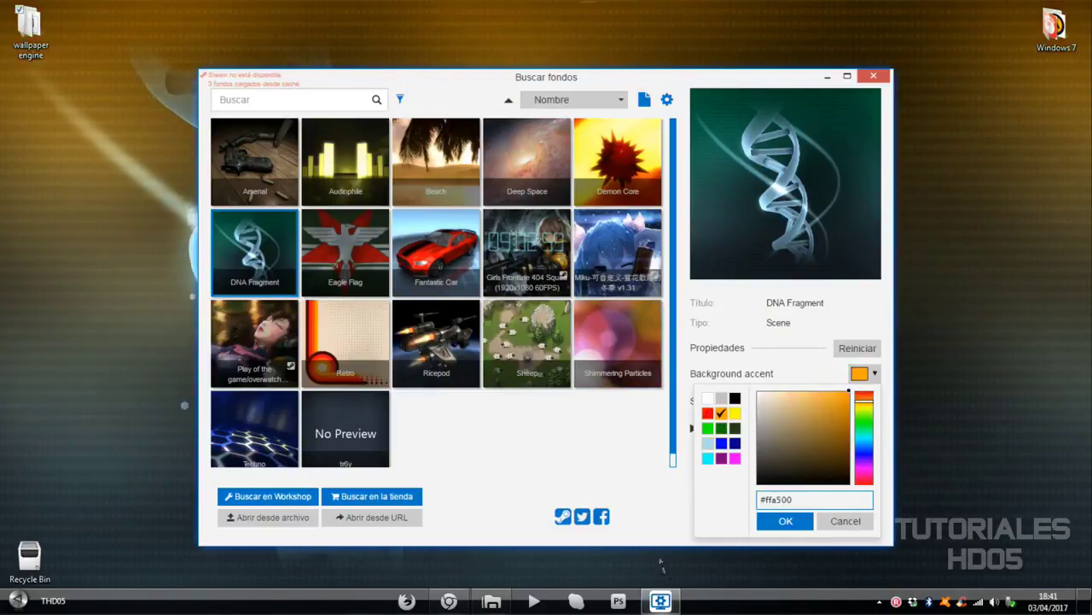
click(668, 601)
click(670, 602)
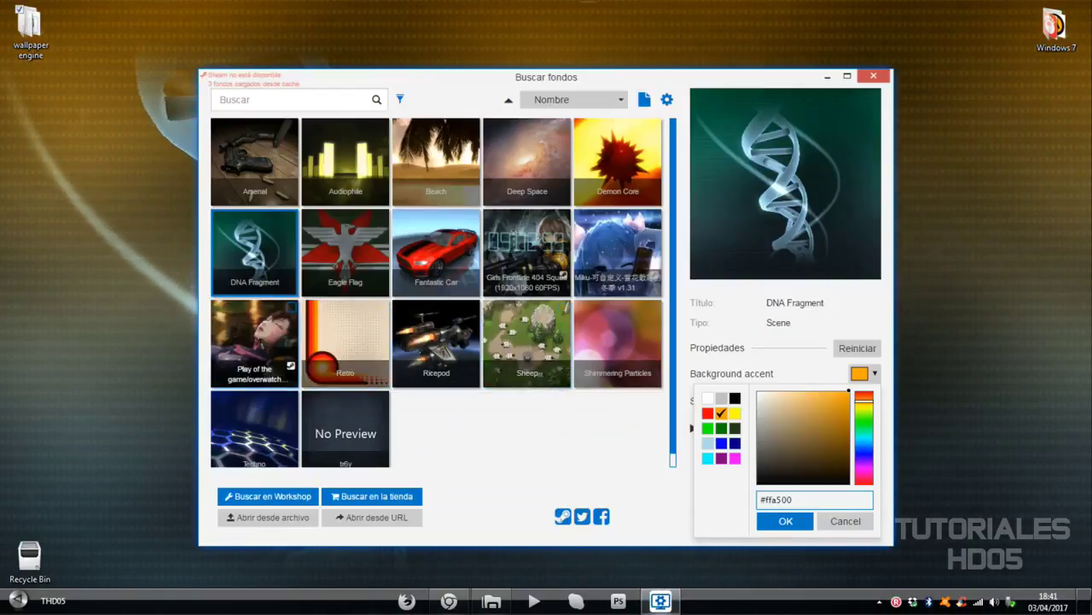
Try the Play of the game/overwatch video background on the full desktop, returning to the browser and reapplying DNA Fragment.
click(254, 342)
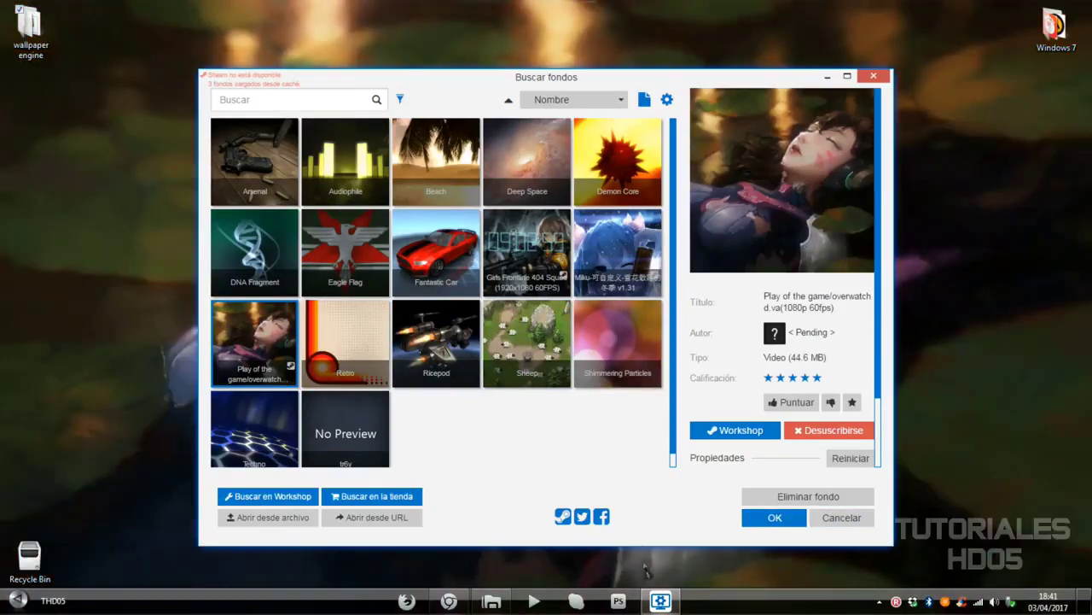
click(661, 600)
click(661, 600)
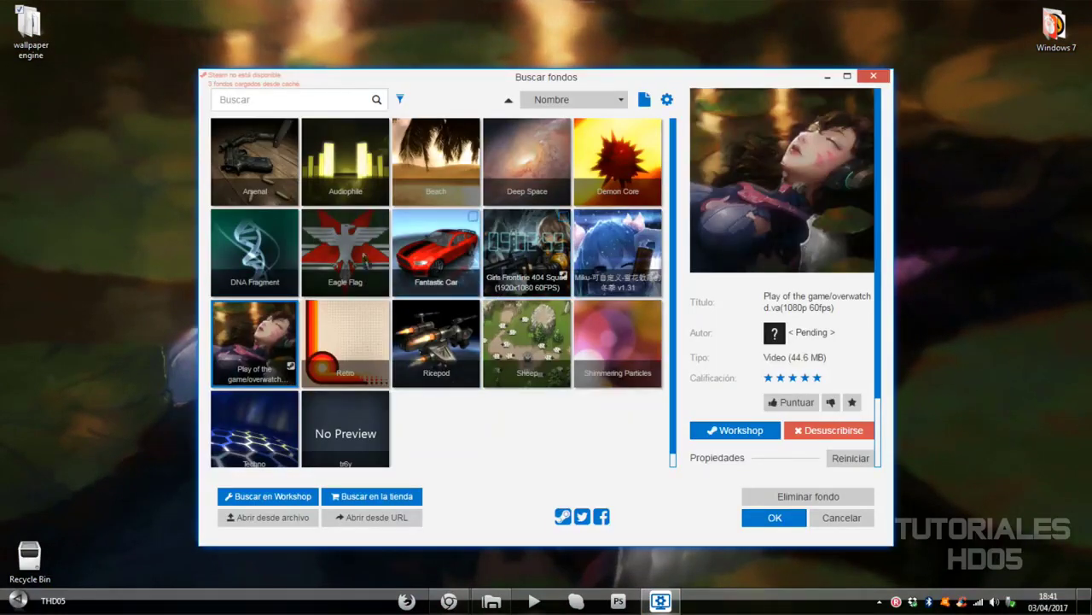
click(254, 252)
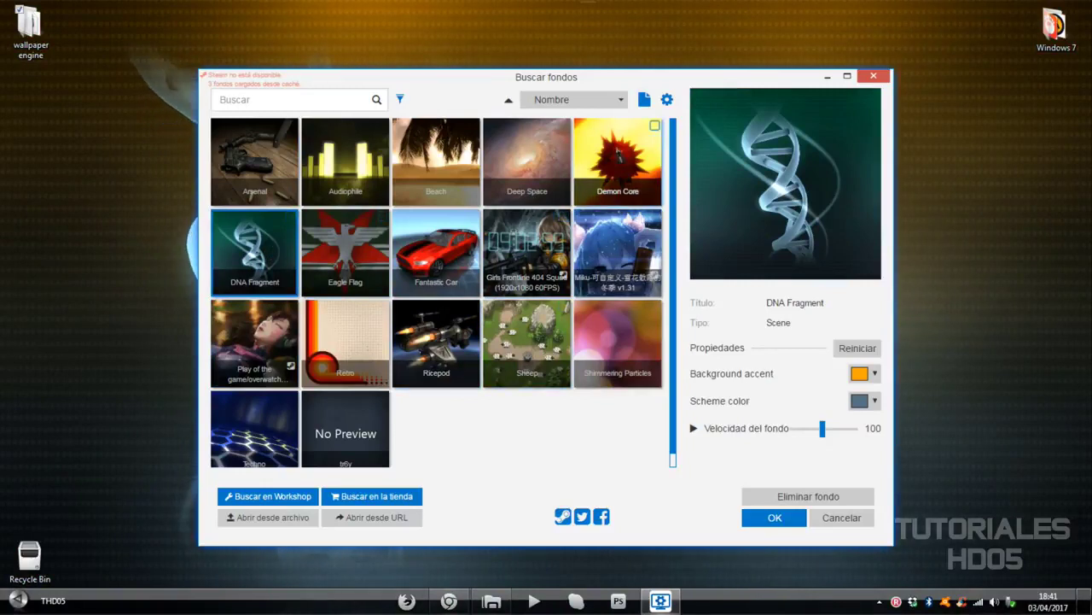
In the performance settings, keep playback running (Seguir funcionando) when another application is maximized or in full screen.
click(669, 101)
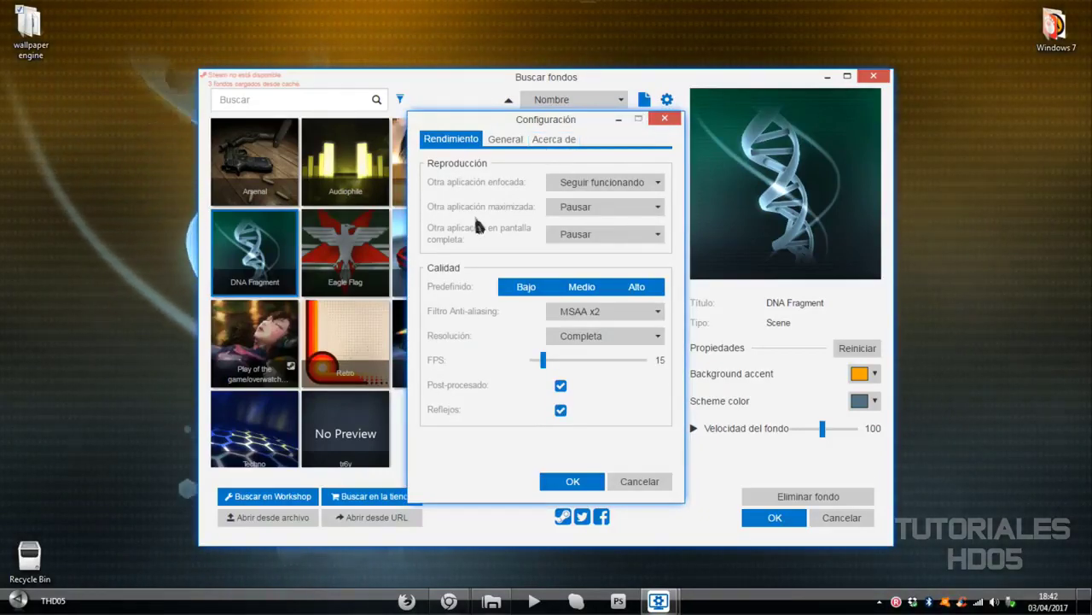
click(651, 208)
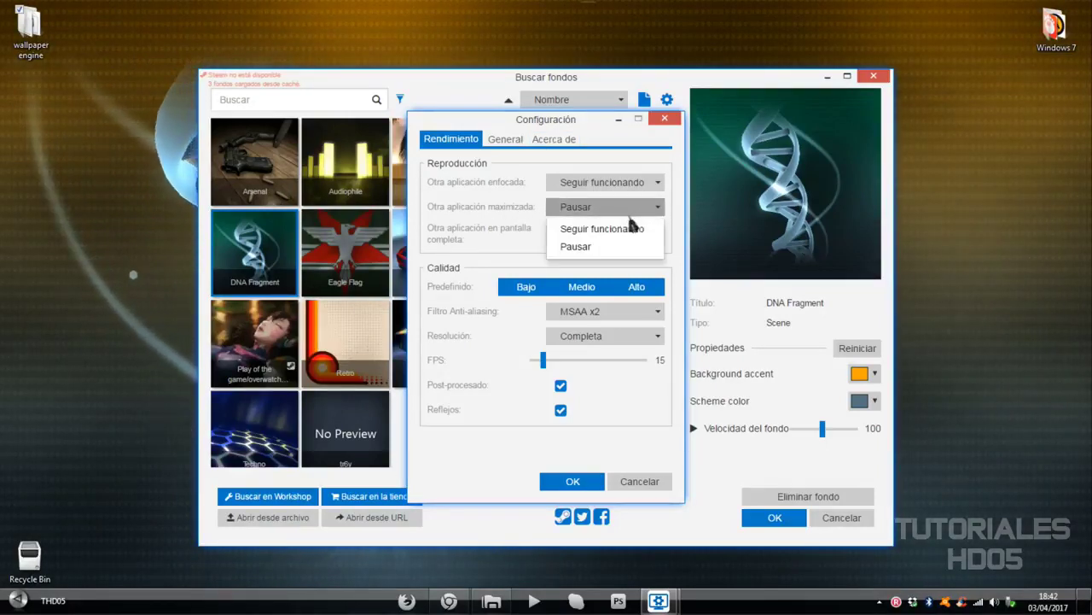
click(595, 247)
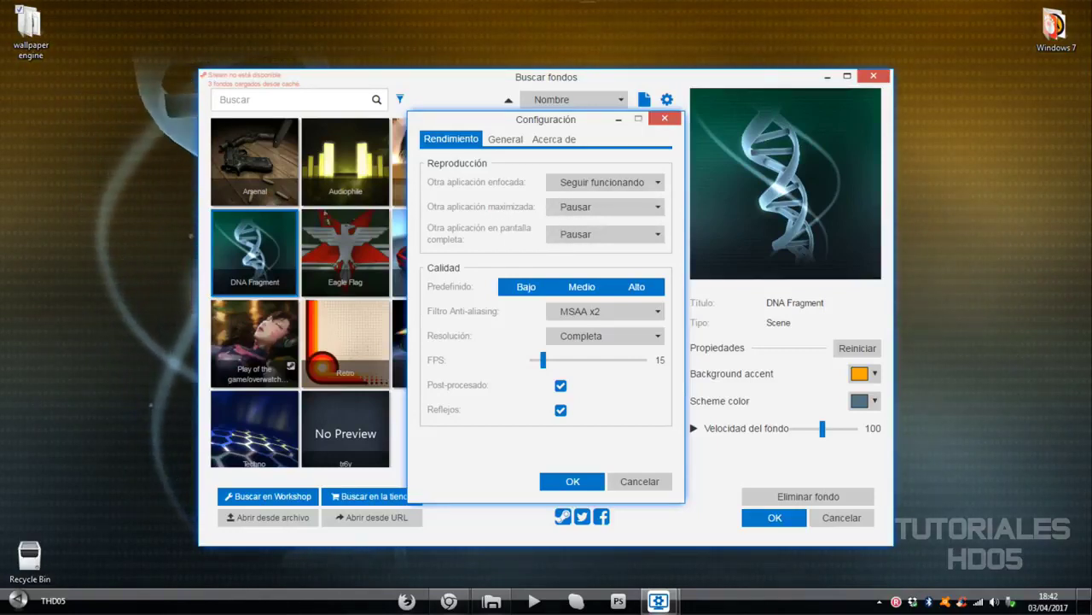
click(652, 209)
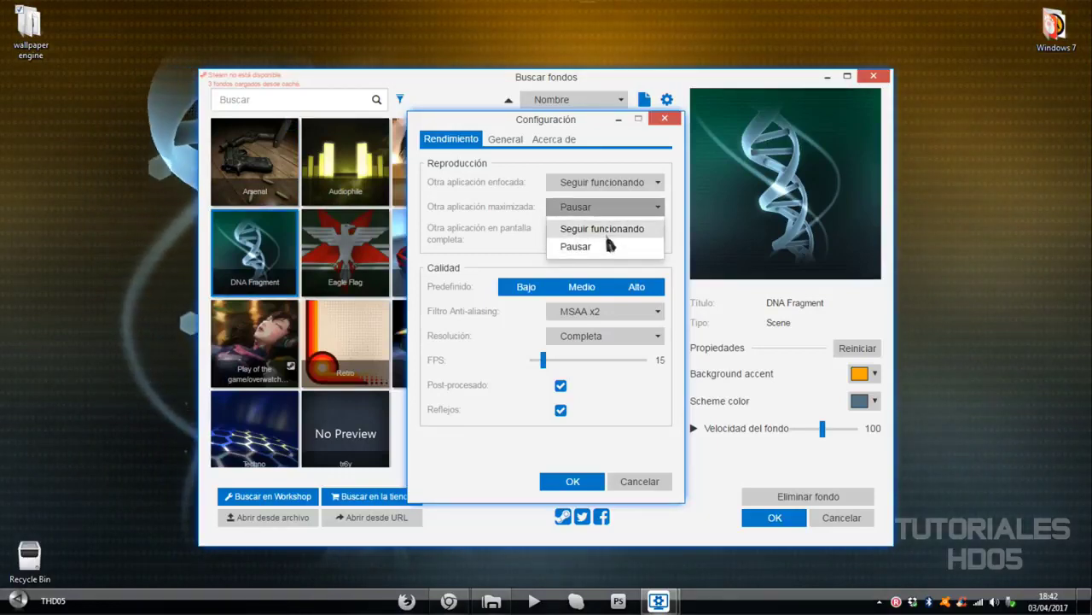
click(608, 228)
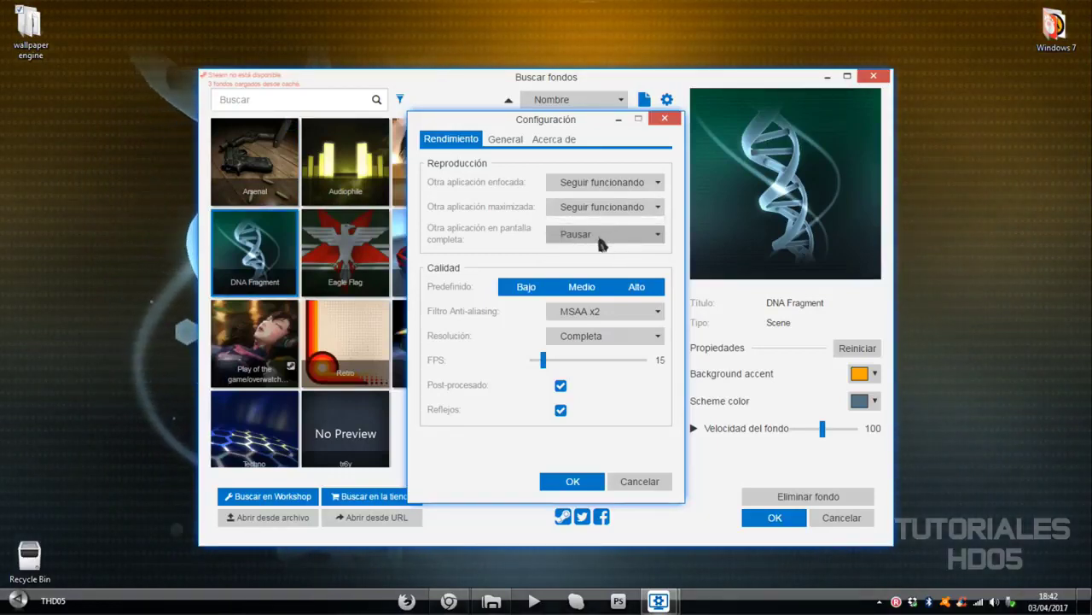
click(602, 243)
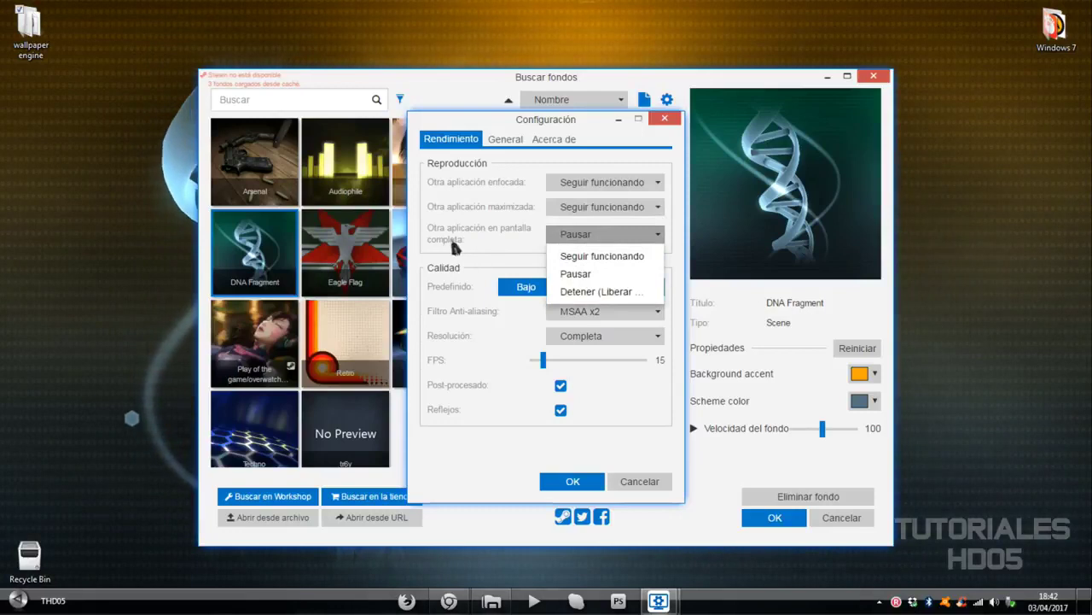
click(603, 258)
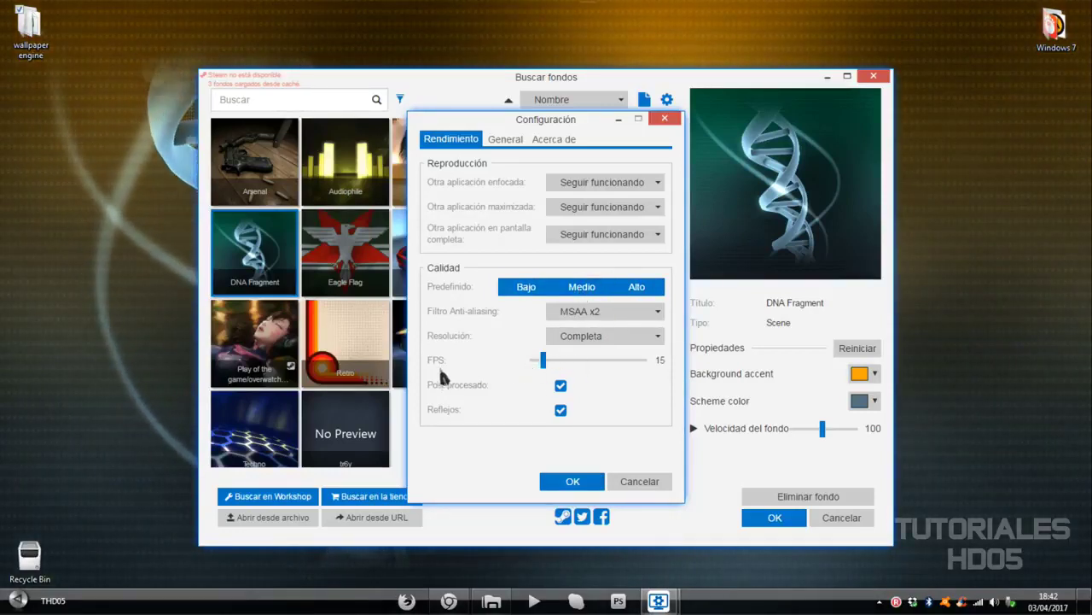
Set the quality FPS value to 30 and check the available resolution options.
drag(609, 377, 575, 374)
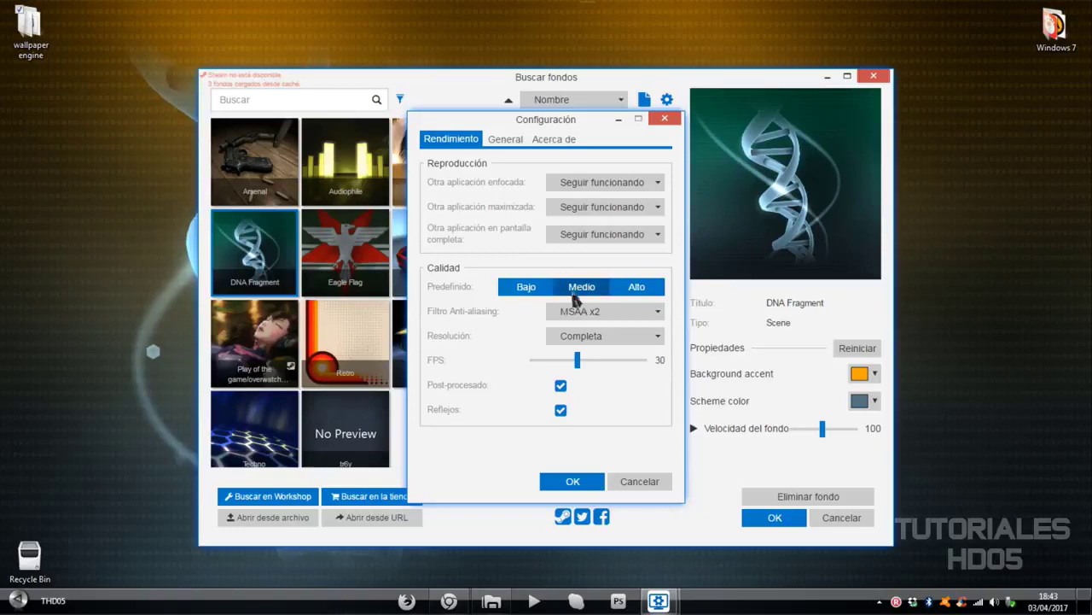
click(635, 337)
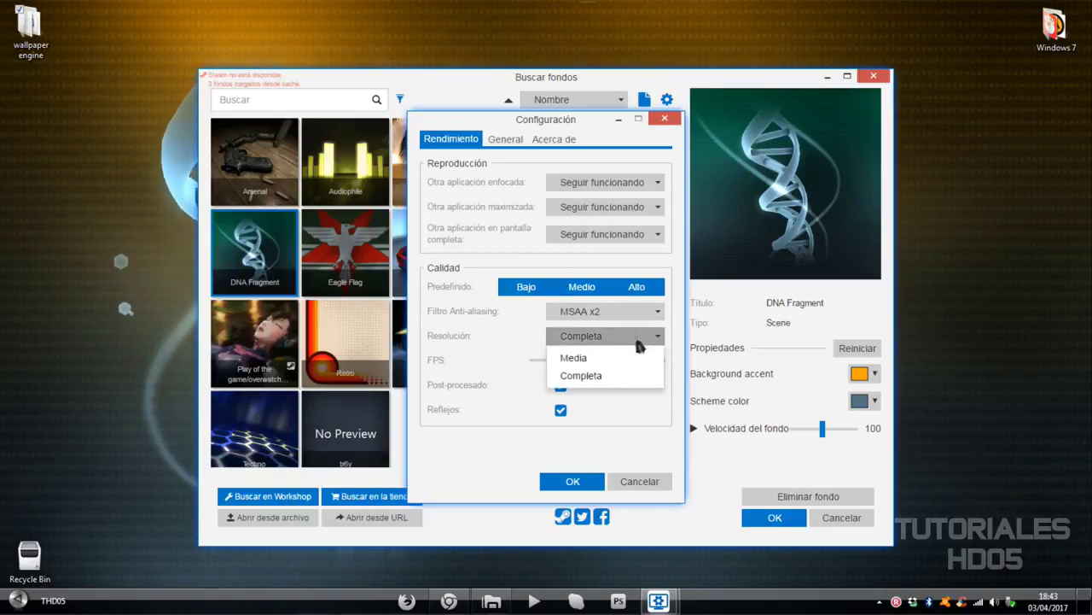
click(642, 340)
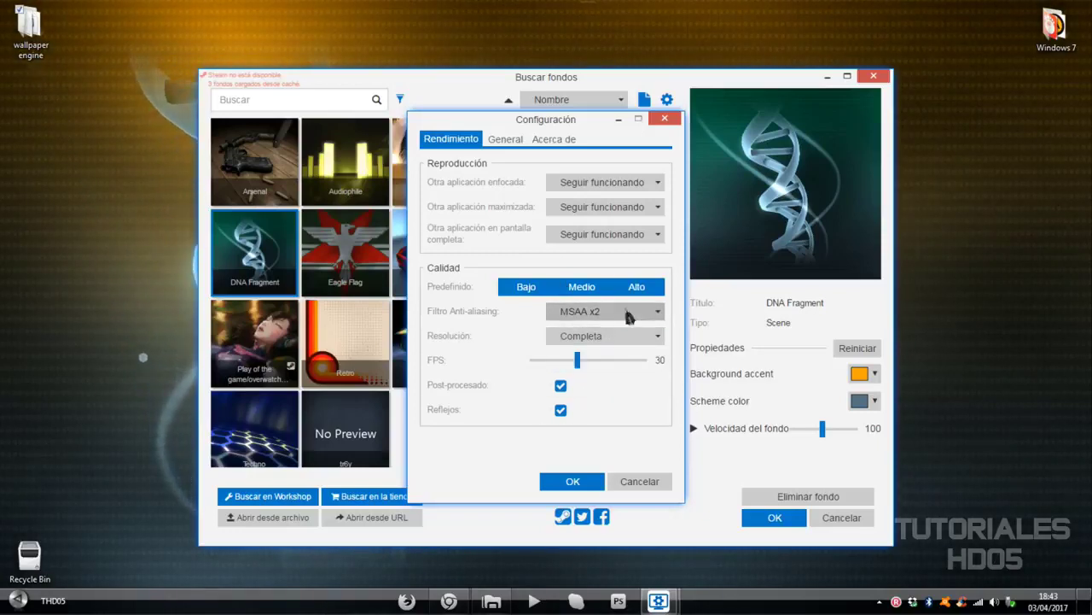
Review the general settings and look through the available interface languages.
click(511, 149)
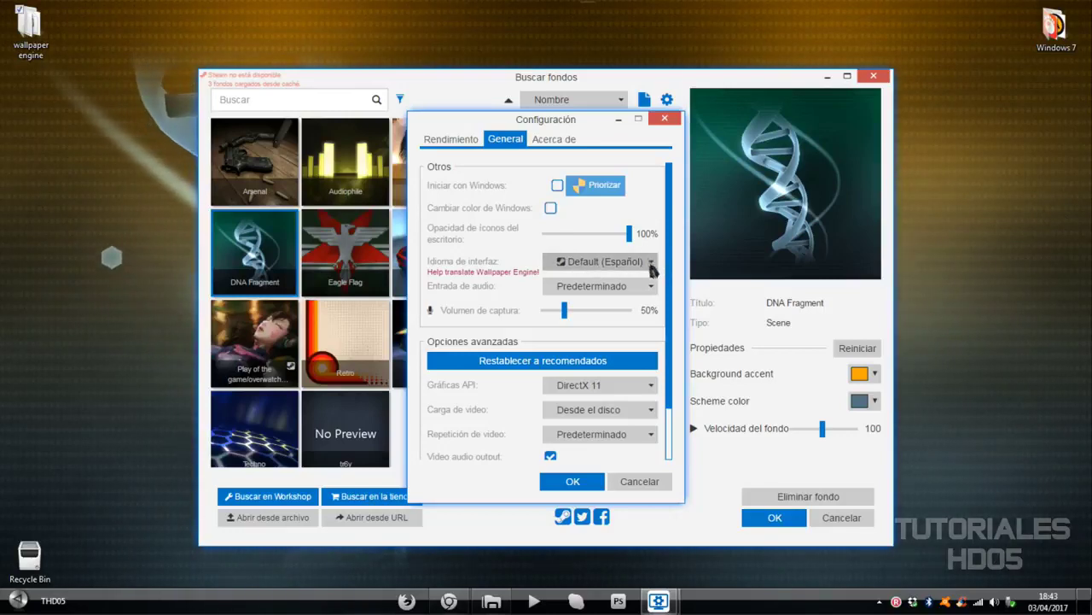
click(651, 264)
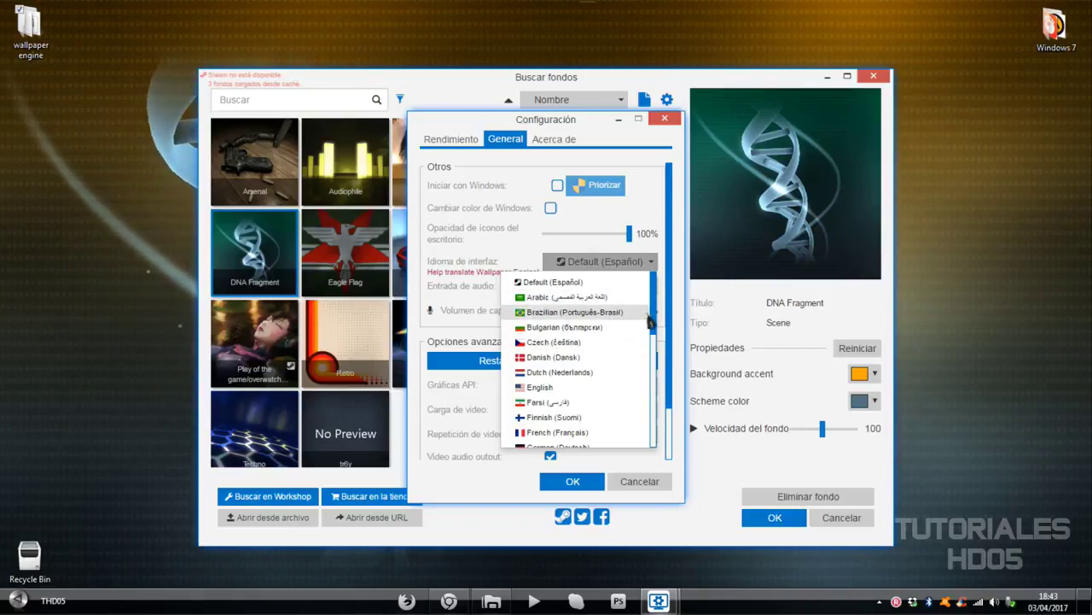
scroll(653, 354, down, 2)
scroll(653, 355, down, 2)
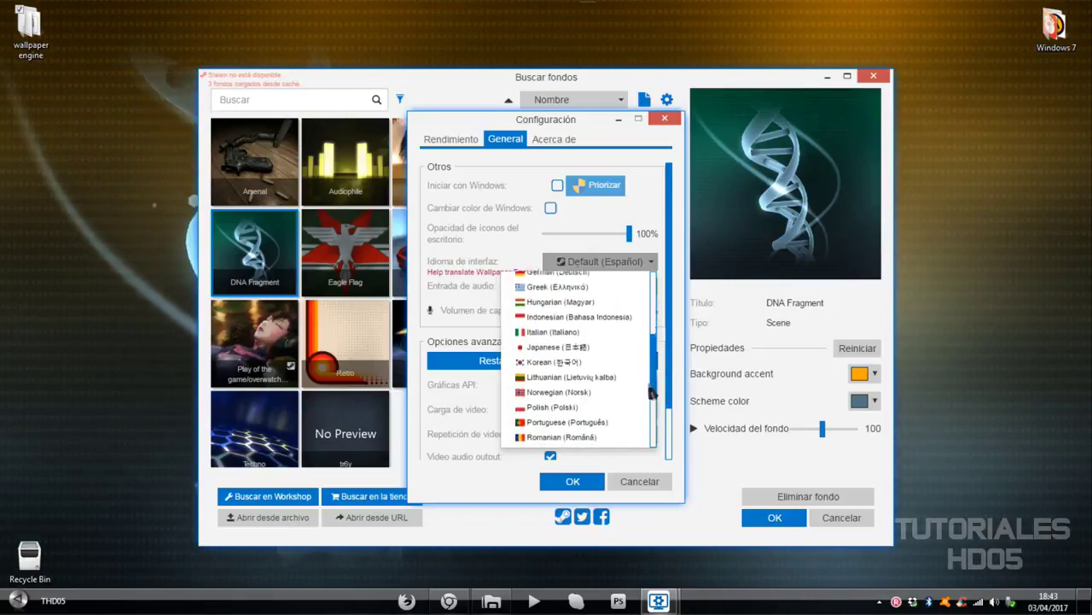
scroll(653, 354, up, 5)
click(643, 265)
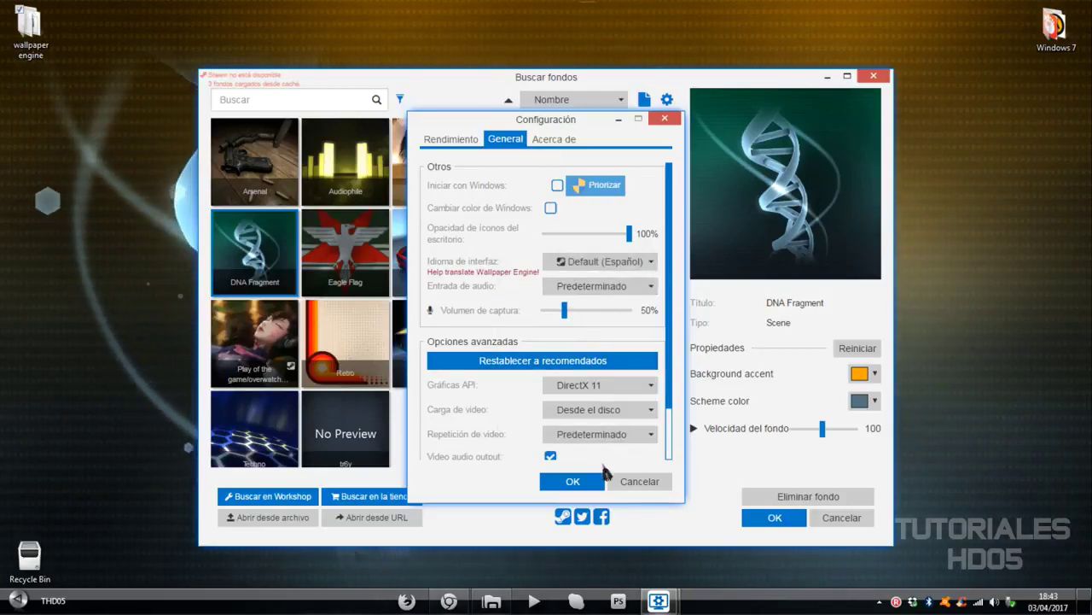
View the Acerca de information, accept the configuration and confirm the DNA Fragment background.
click(554, 141)
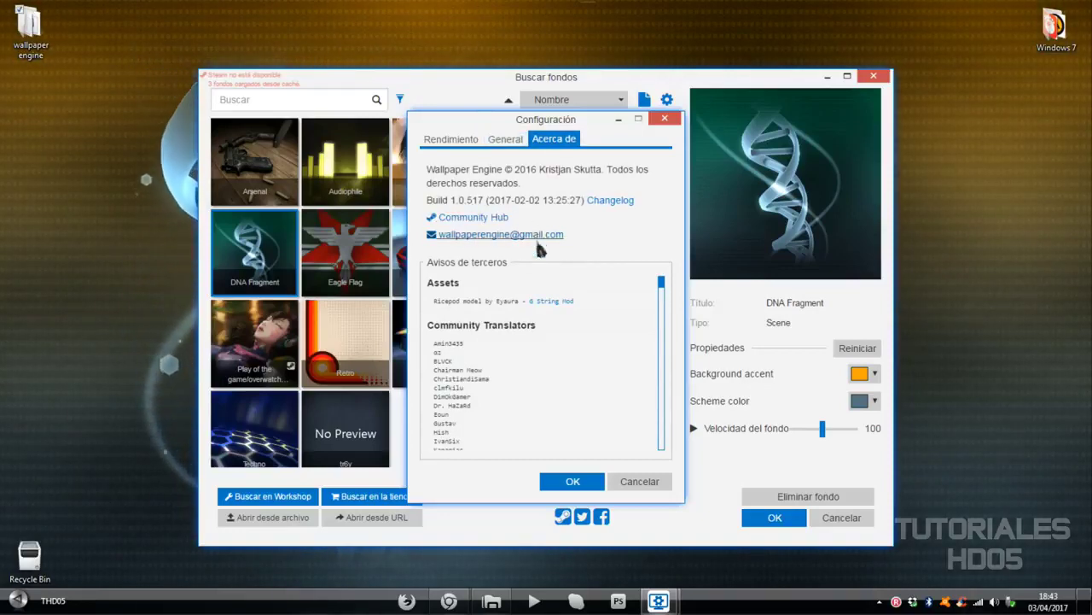
click(573, 483)
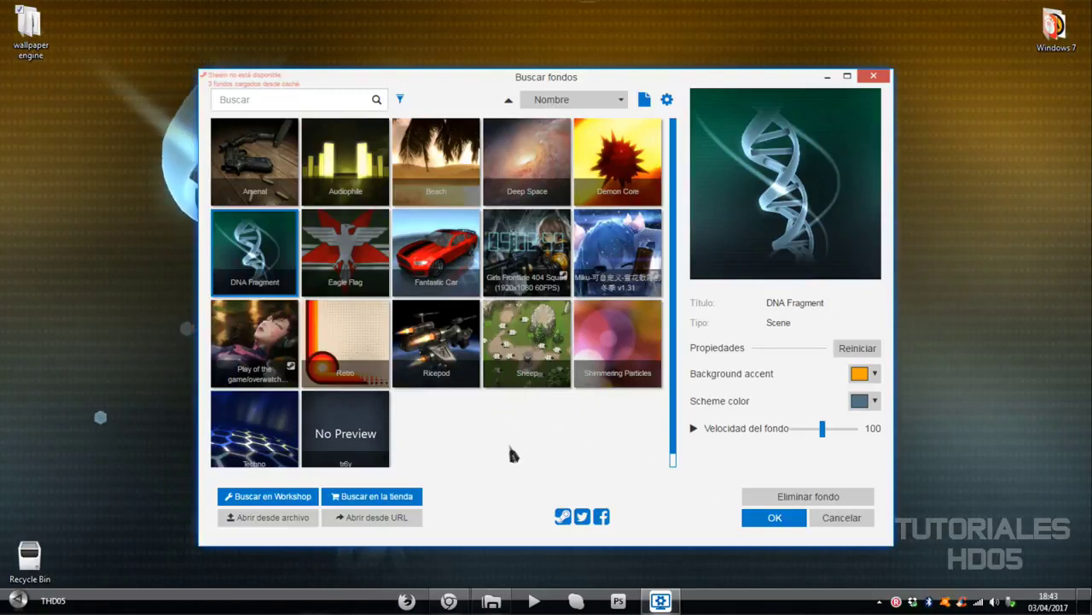
click(759, 518)
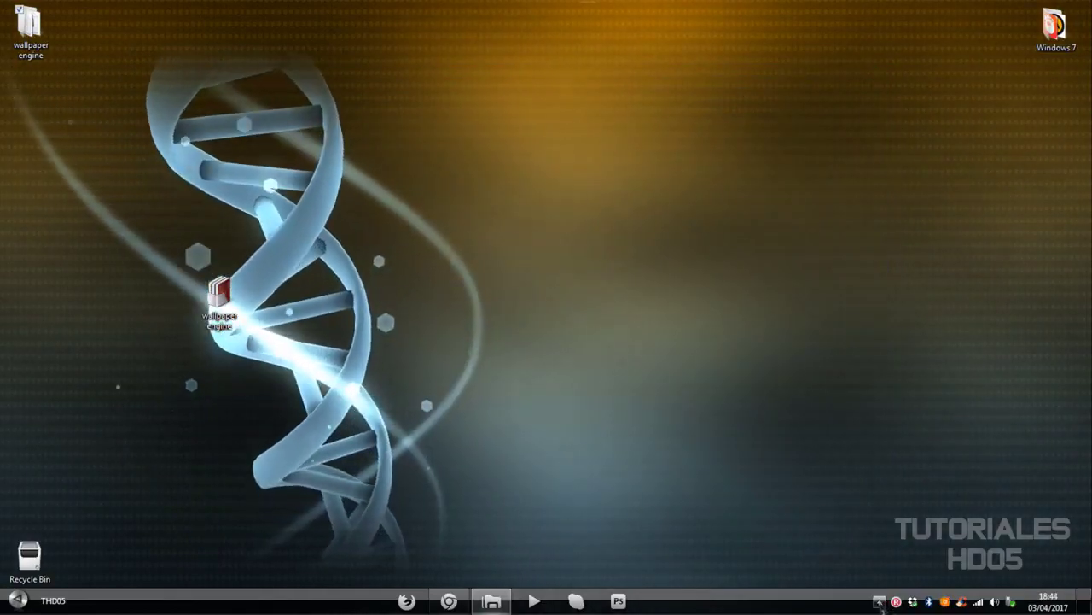
Quit the running Wallpaper Engine from the hidden notification icons and return to the regular desktop wallpaper.
click(880, 602)
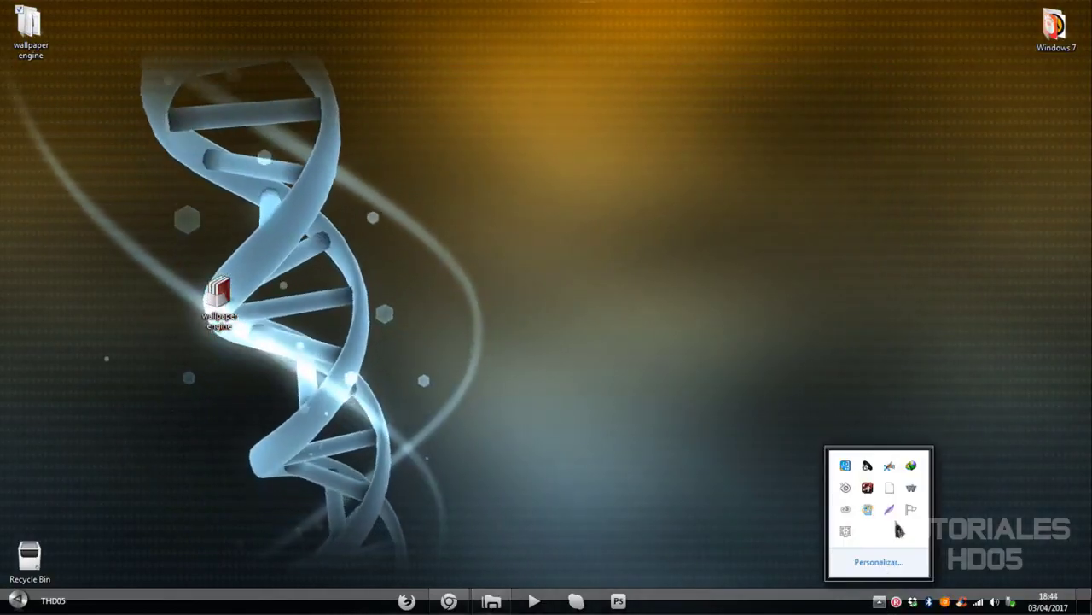
right_click(847, 533)
click(892, 522)
click(559, 403)
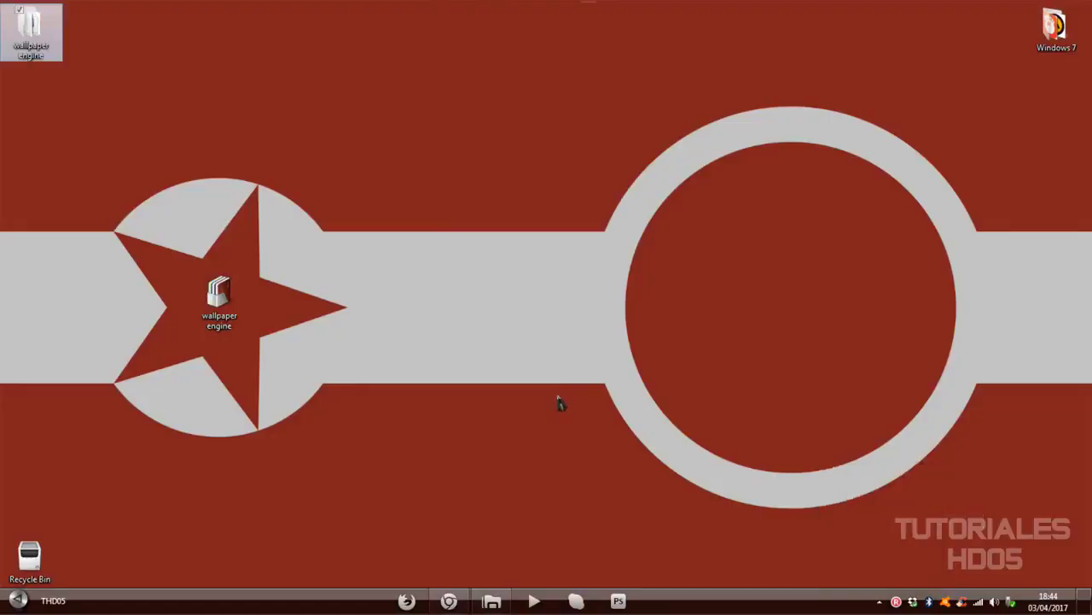
click(557, 402)
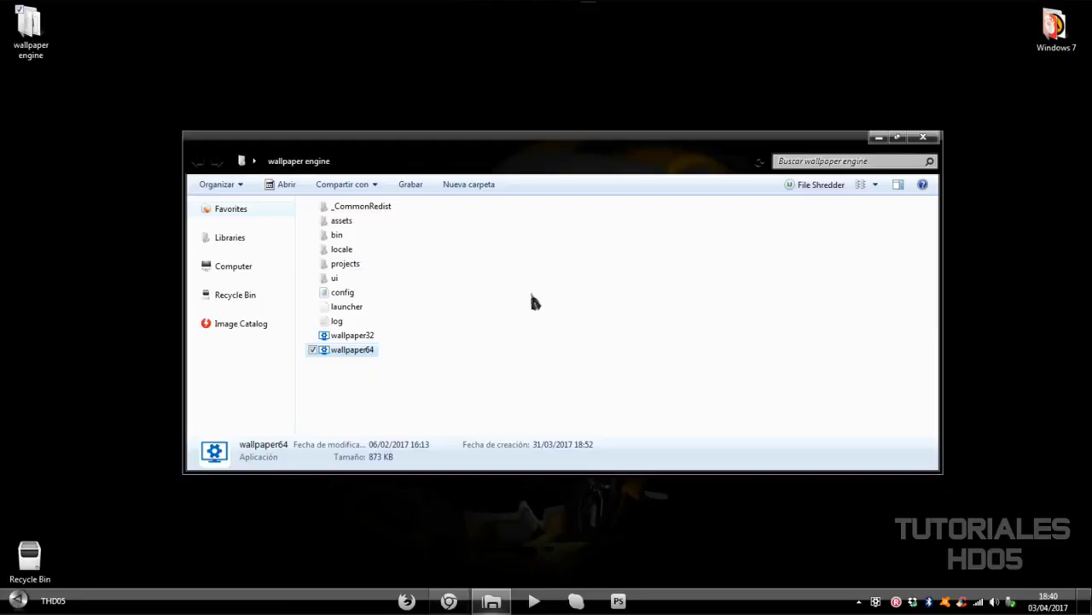
Minimize the wallpaper engine folder and open the background browser with the Cambiar fondo command.
click(879, 137)
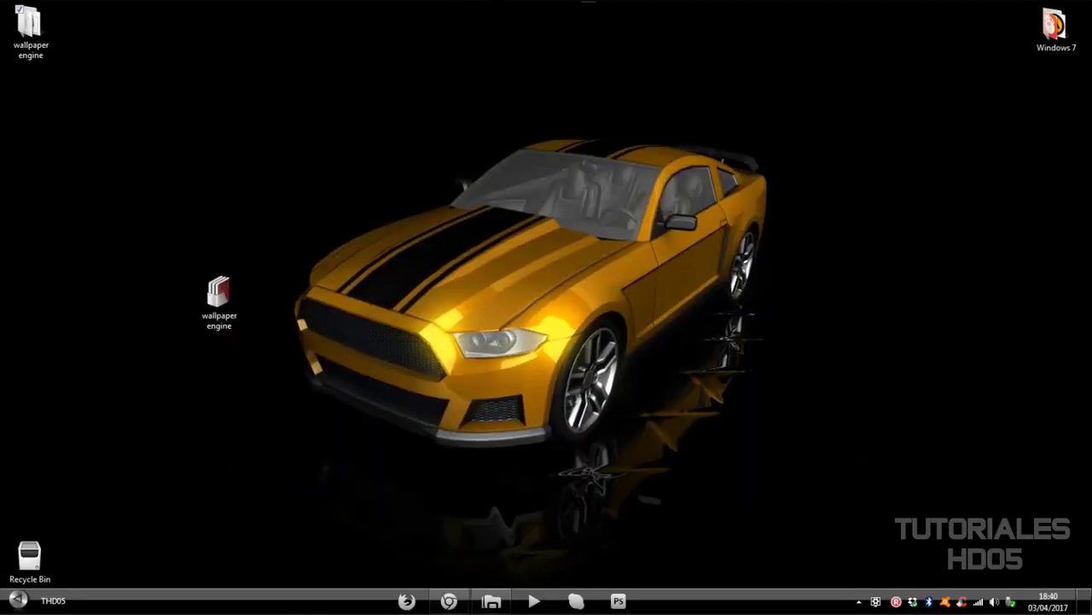
right_click(876, 600)
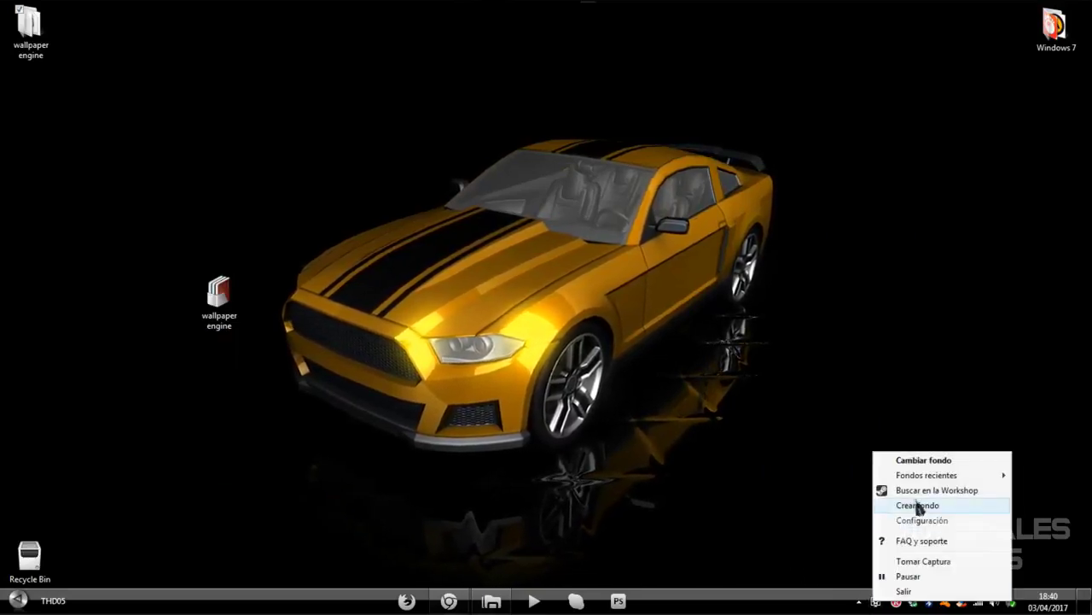
click(717, 560)
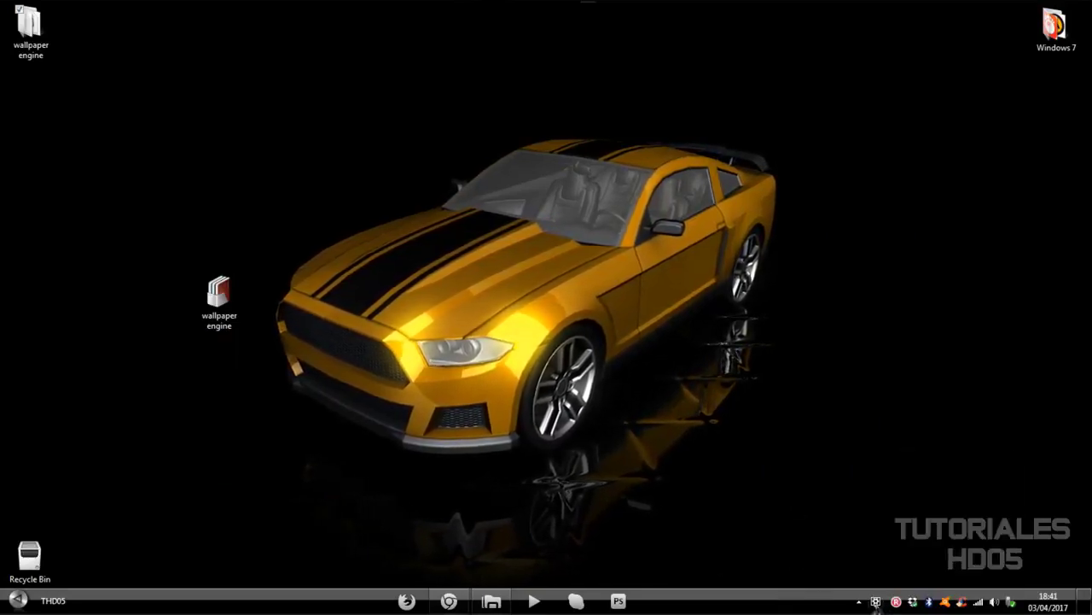
right_click(875, 601)
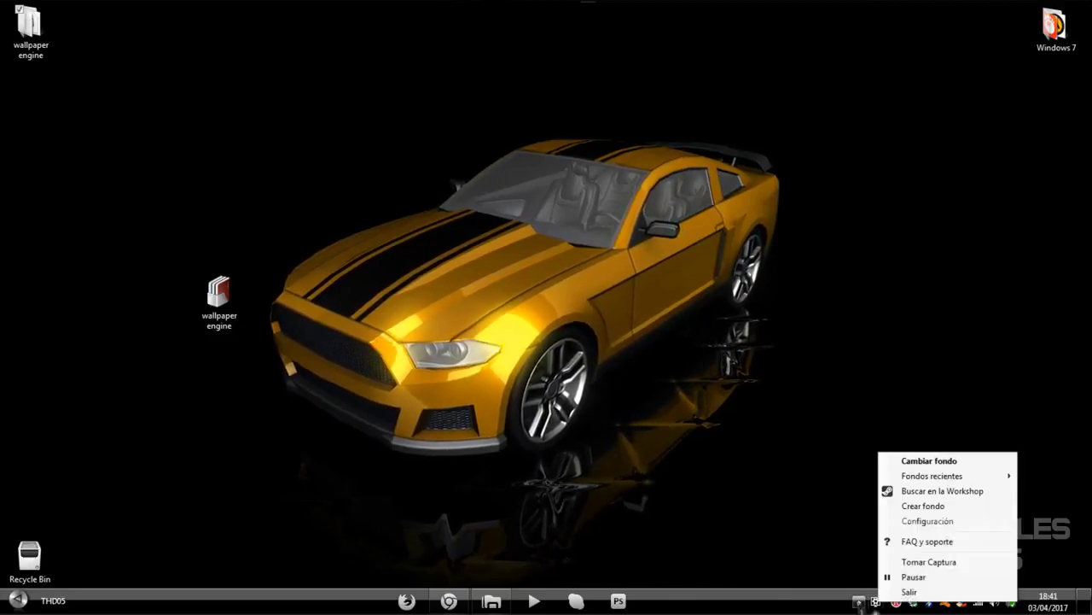
click(919, 464)
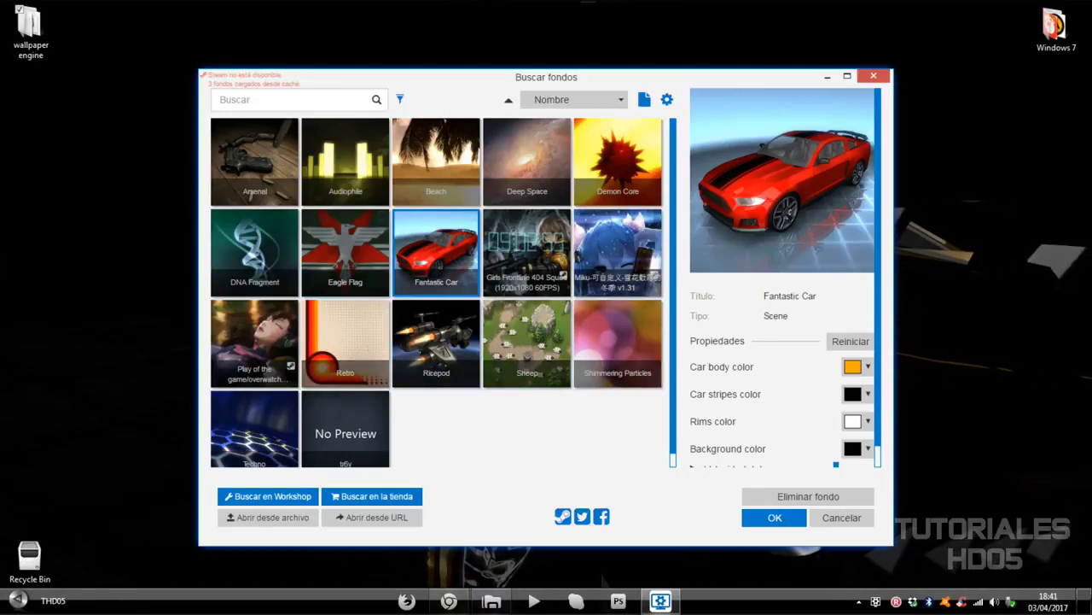
Apply the Arsenal background, view it on the full desktop and return to the background browser.
click(254, 166)
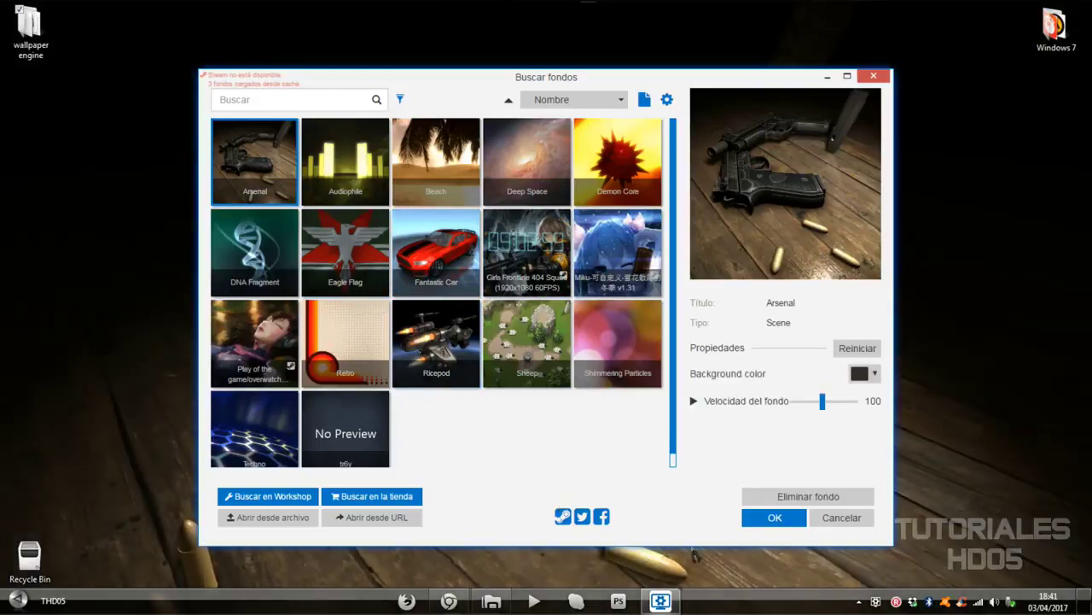
click(663, 601)
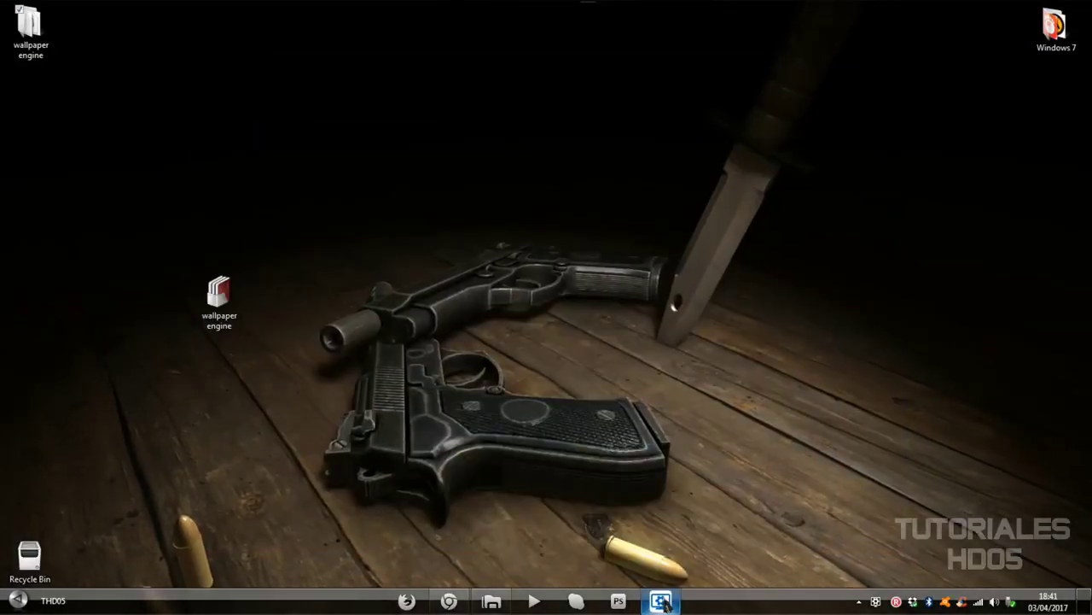
click(662, 601)
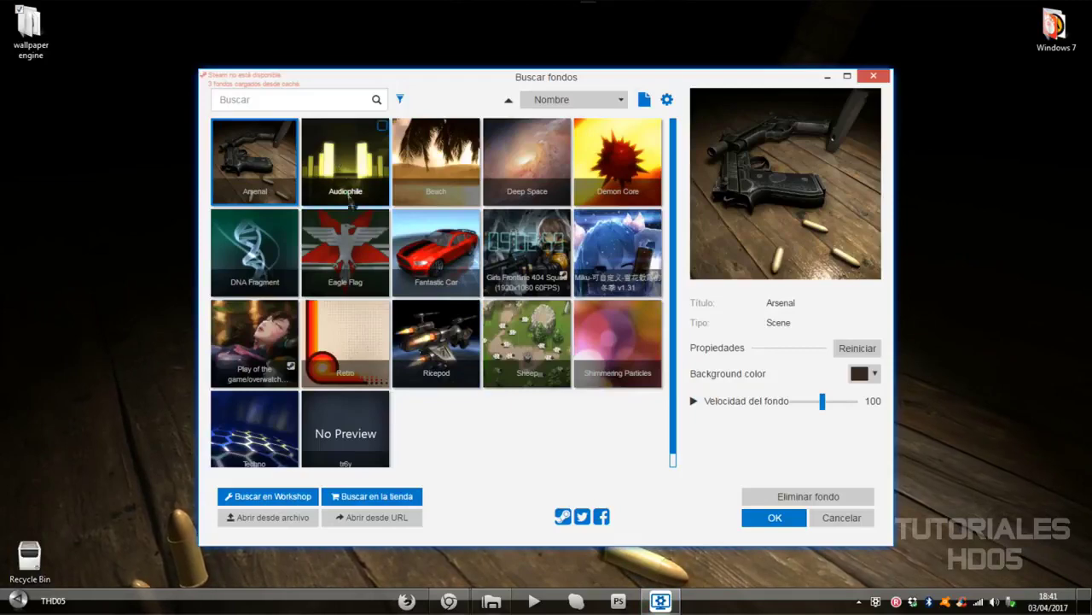
Apply the DNA Fragment background, view it on the full desktop and return to the background browser.
click(254, 256)
click(663, 601)
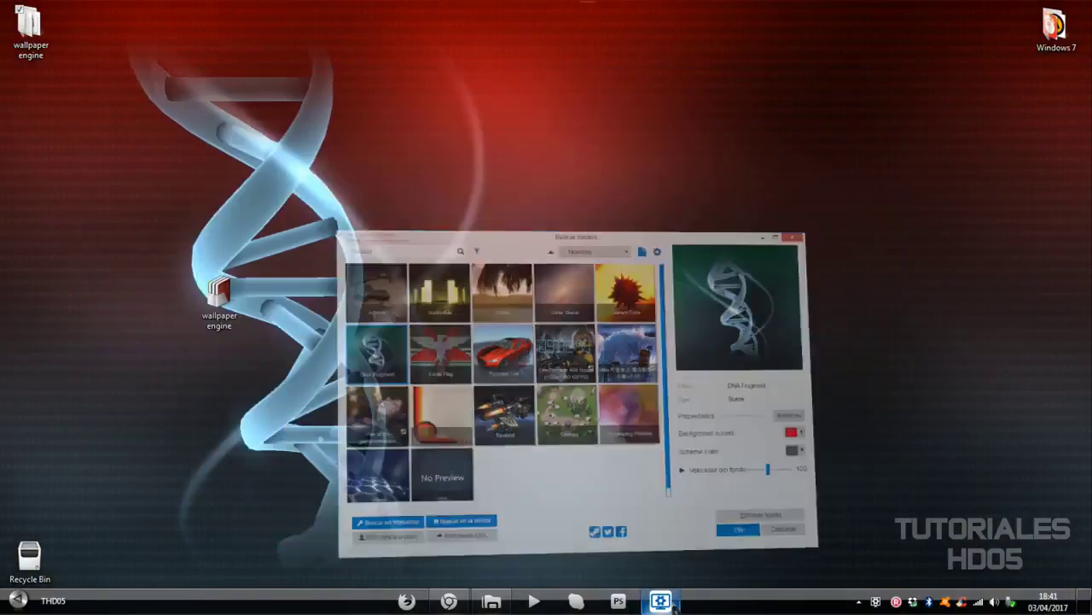
click(663, 601)
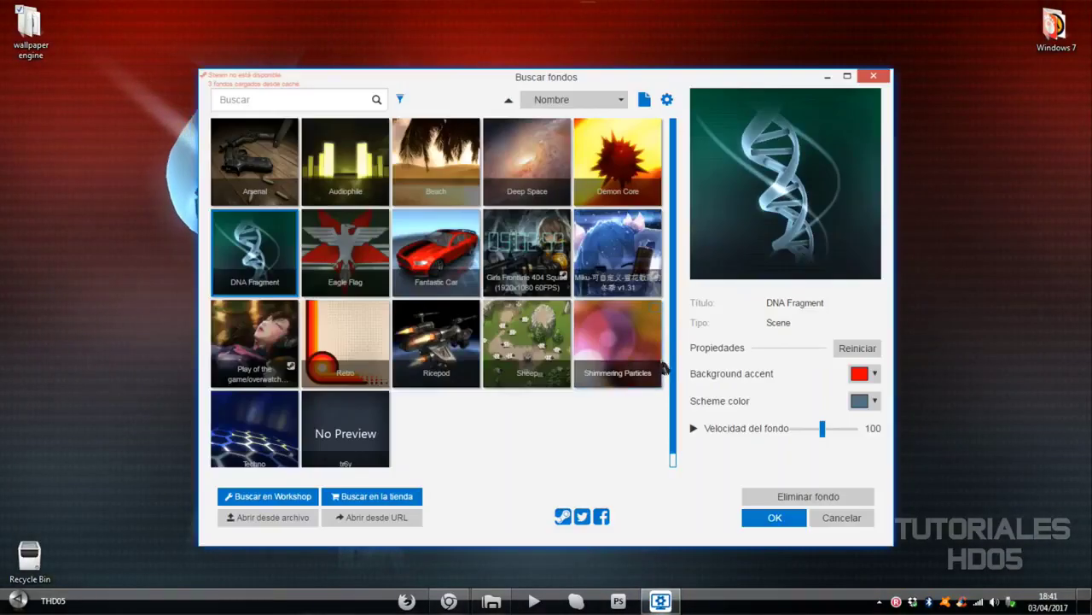
Change the DNA Fragment background accent to orange (#ffa500).
click(860, 373)
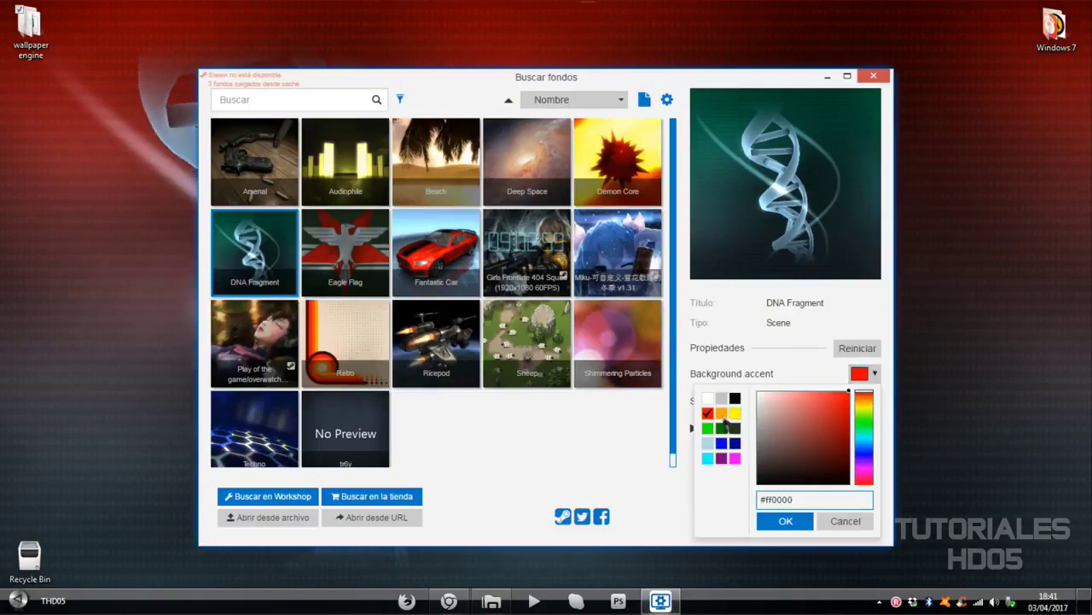
click(722, 415)
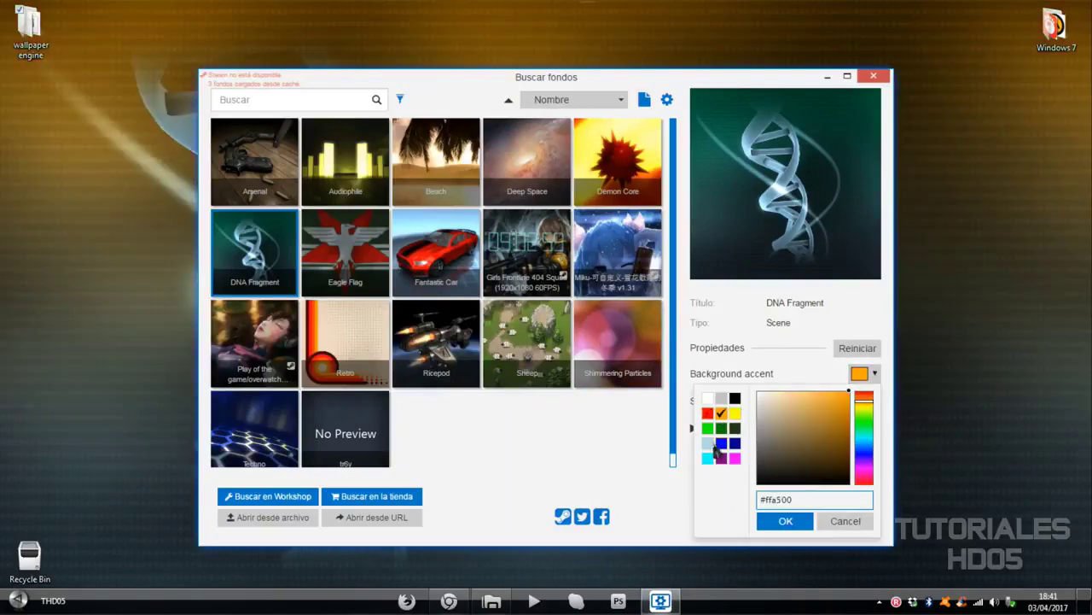
View the recoloured DNA Fragment background on the full desktop and return to the background browser.
click(662, 601)
click(662, 601)
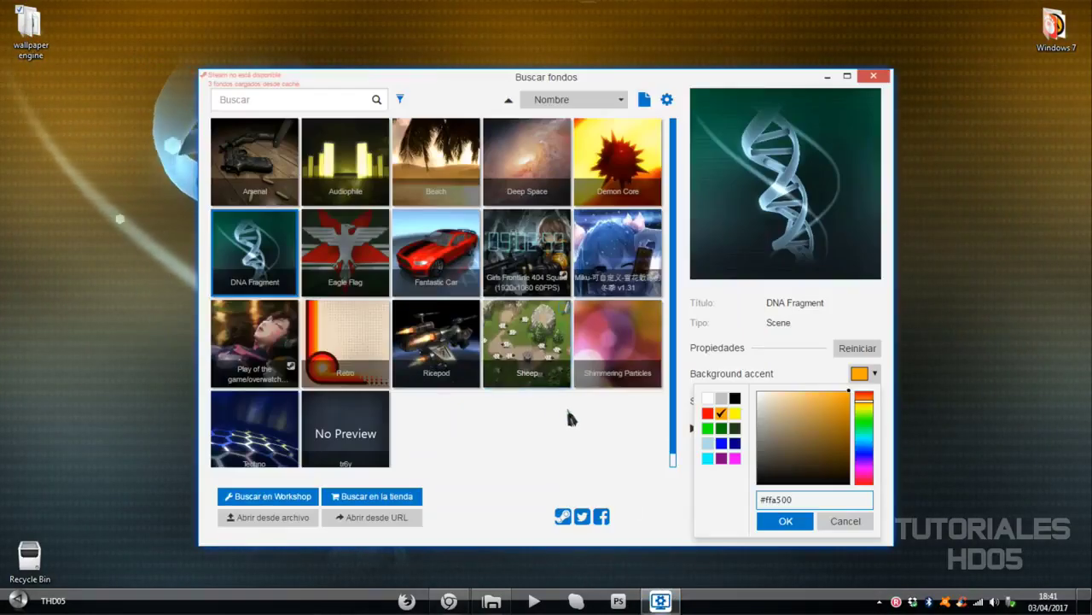
Try the Play of the game/overwatch d.va video background on the full desktop and switch back to DNA Fragment.
click(256, 358)
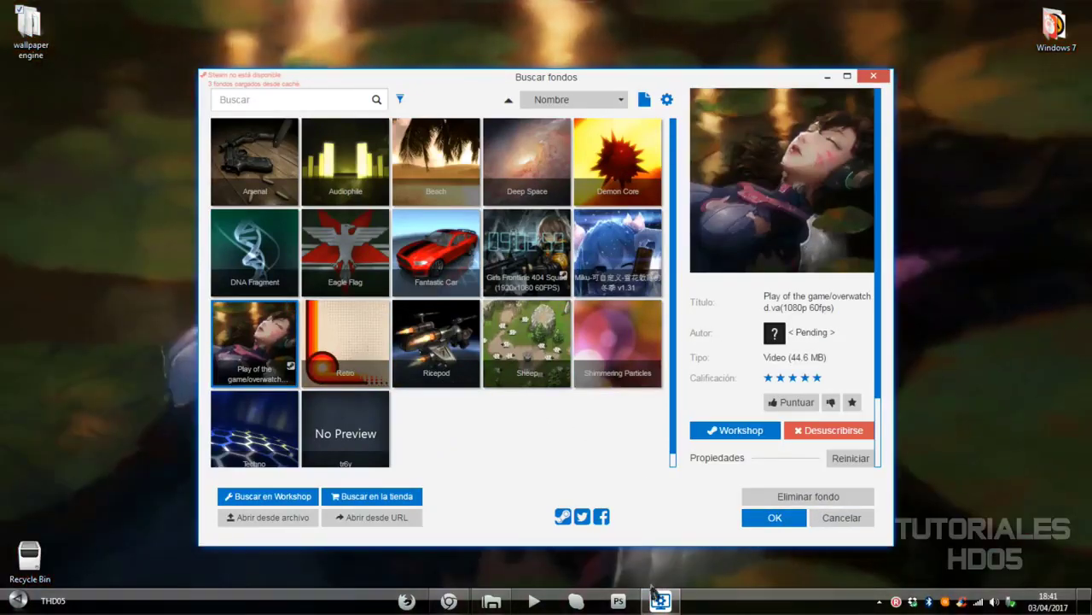
click(658, 597)
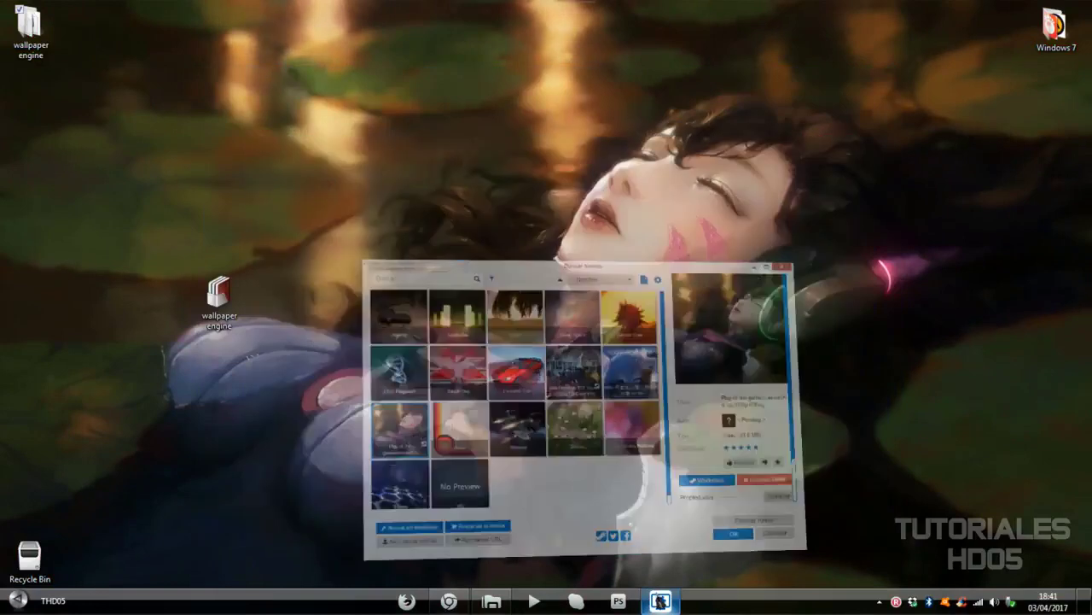
click(658, 597)
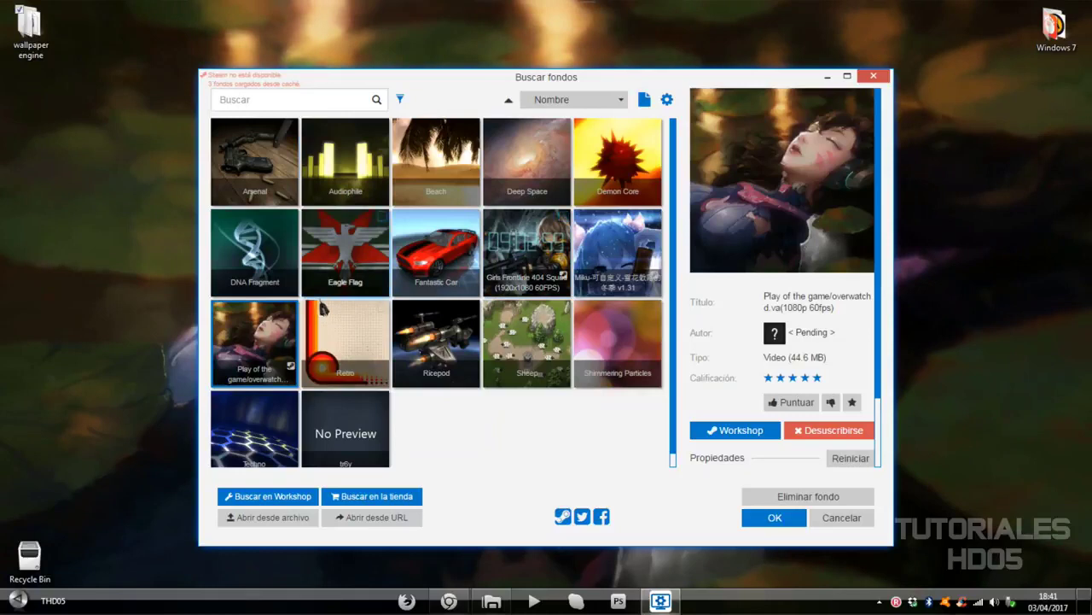
key(Up)
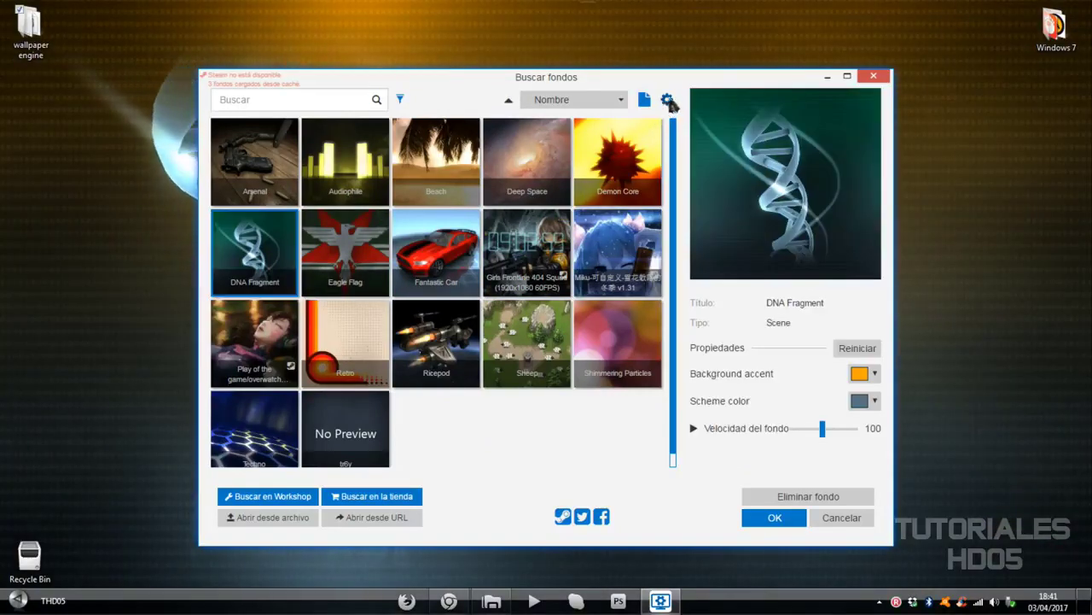
In the performance settings, set playback to Seguir funcionando when another application is maximized or in full screen.
click(668, 100)
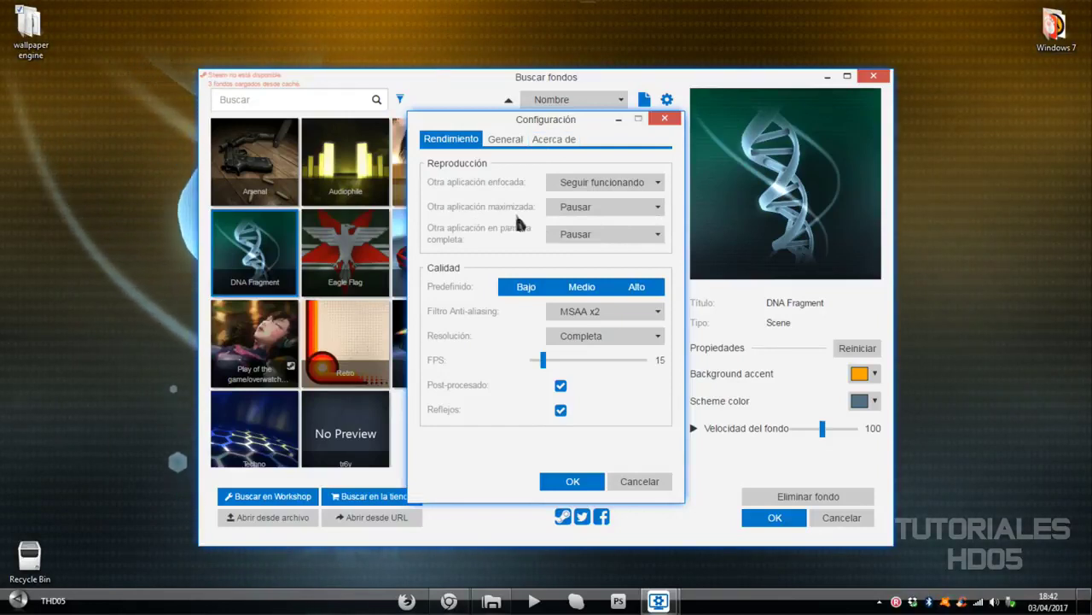
click(652, 210)
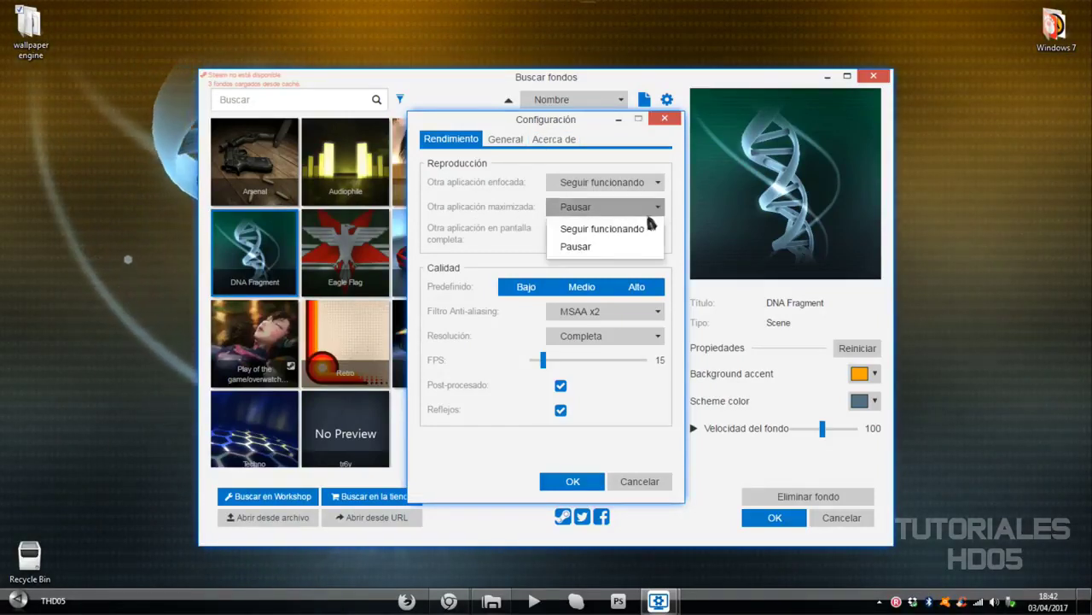
click(588, 246)
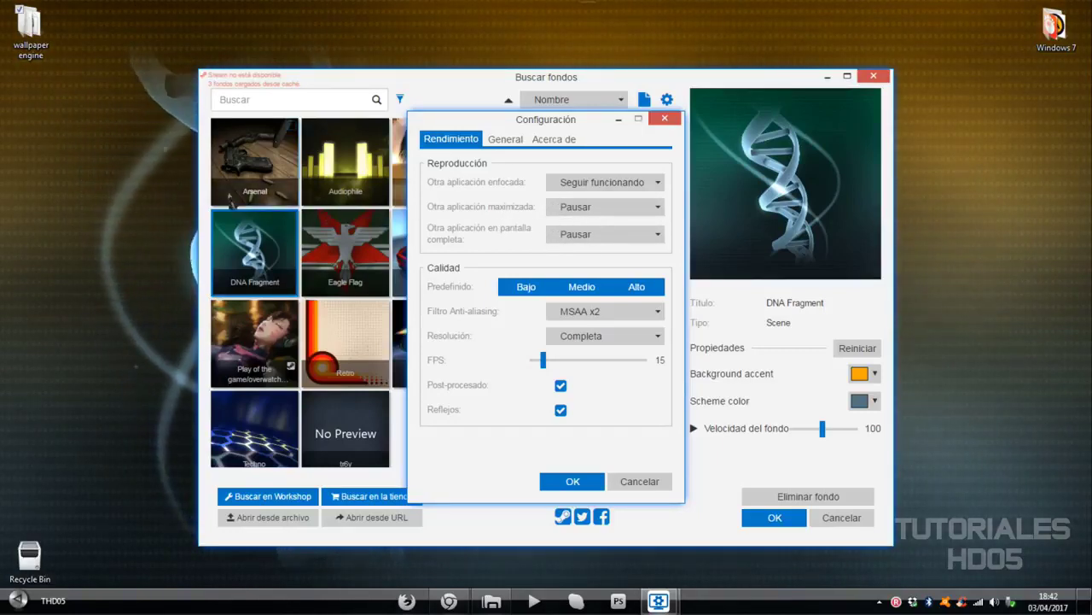
click(652, 207)
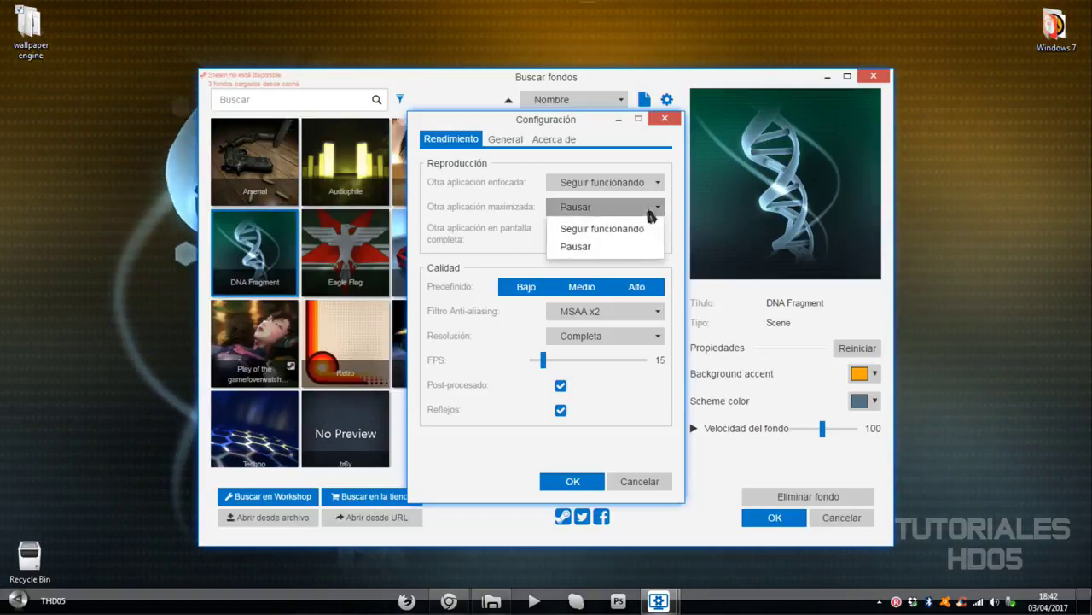
click(603, 228)
click(599, 241)
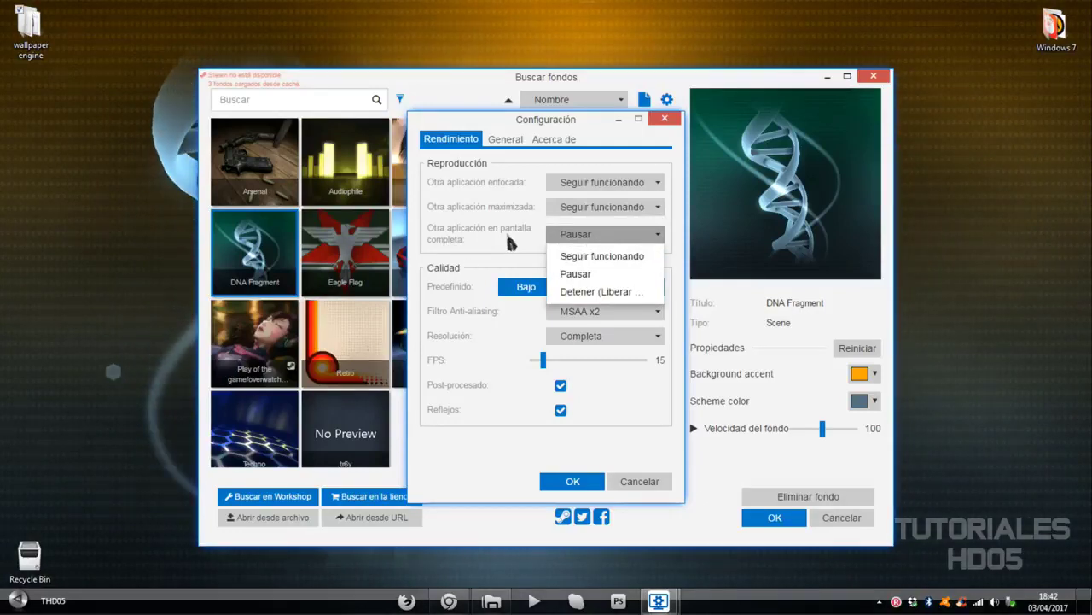
click(589, 257)
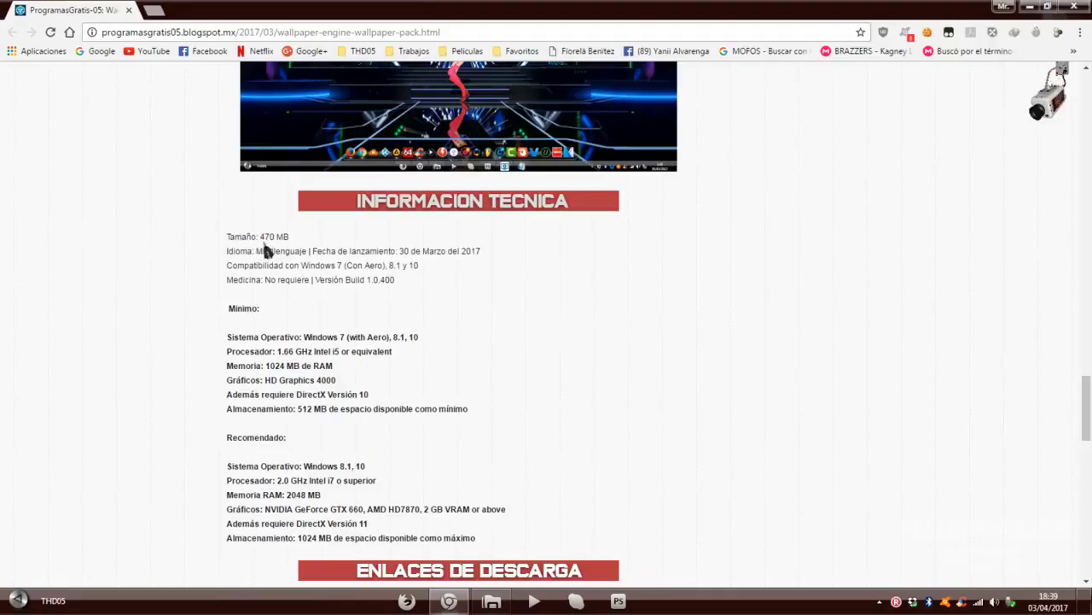
Examine the system requirements and the download links on the Wallpaper Engine blog page.
scroll(303, 294, down, 1)
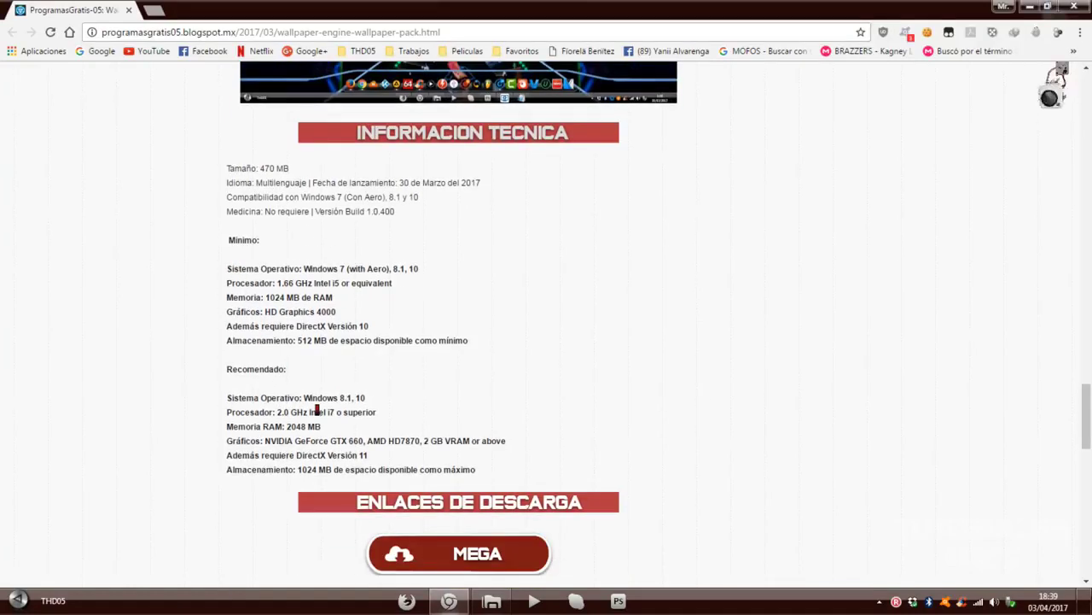
scroll(316, 410, down, 1)
scroll(264, 417, down, 1)
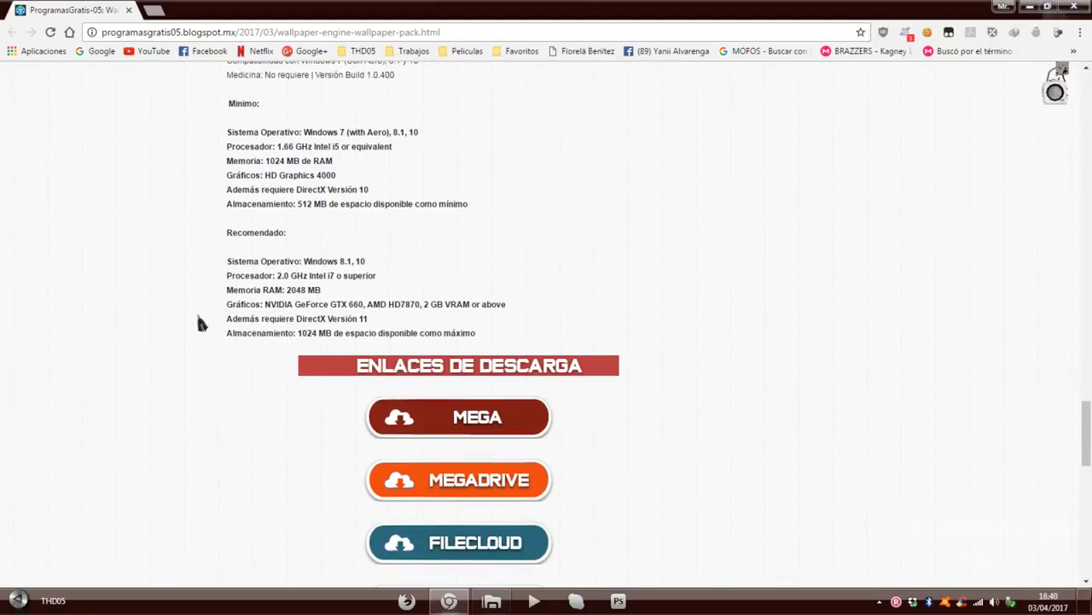
scroll(196, 316, down, 1)
scroll(192, 312, down, 1)
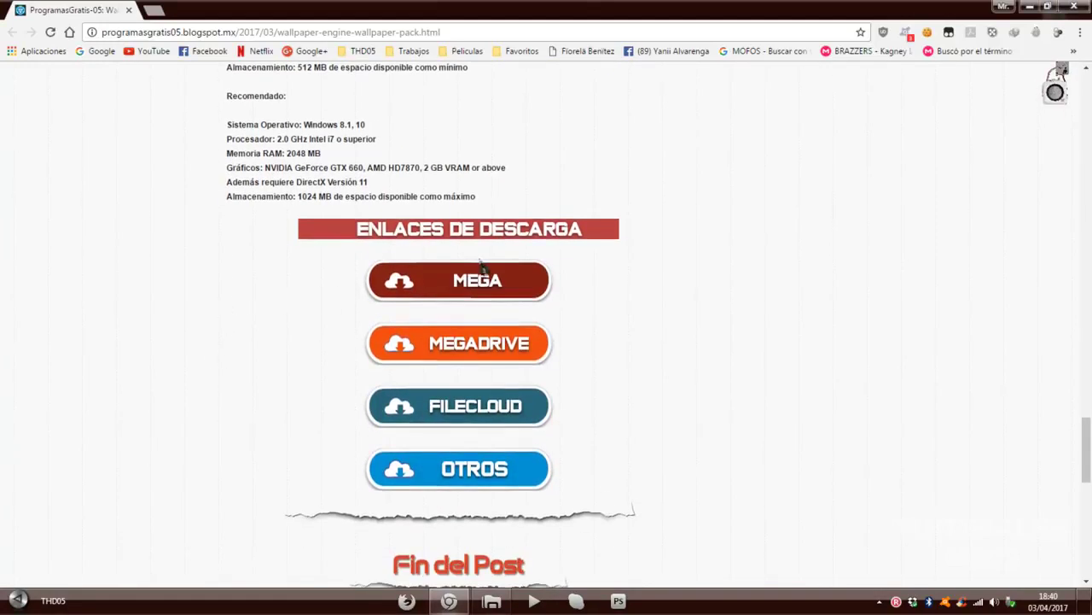
scroll(265, 314, down, 1)
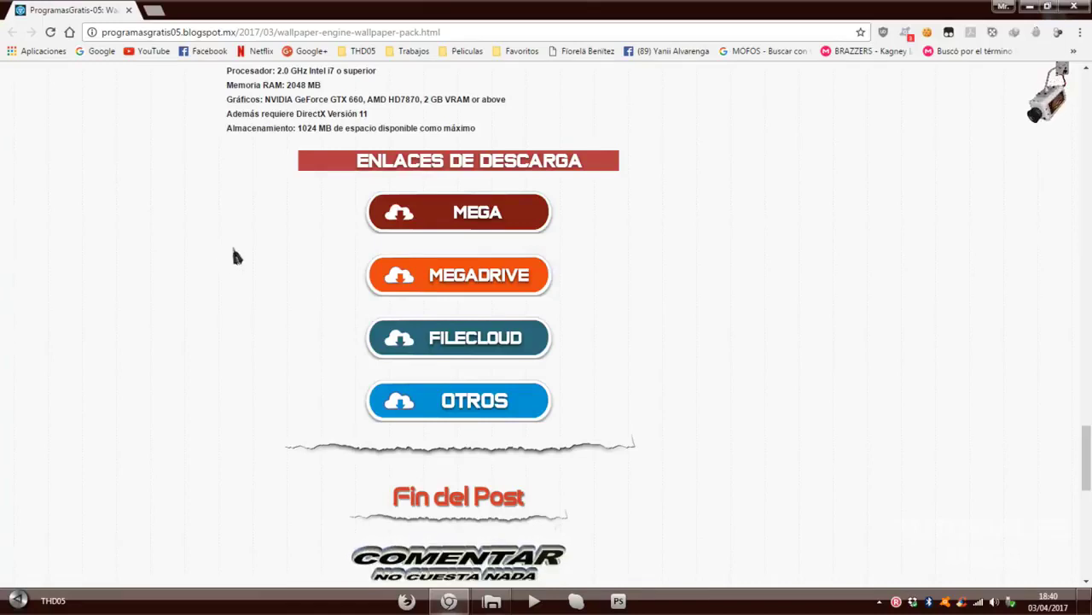
Open the MEGA download link, close its redirect page and minimize the browser.
click(447, 216)
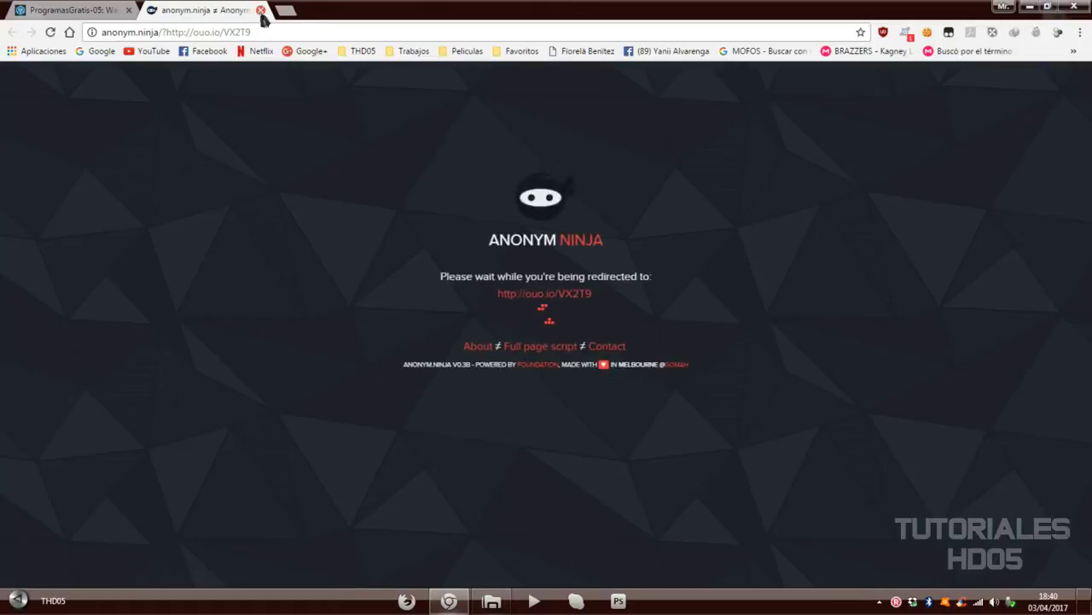
click(260, 10)
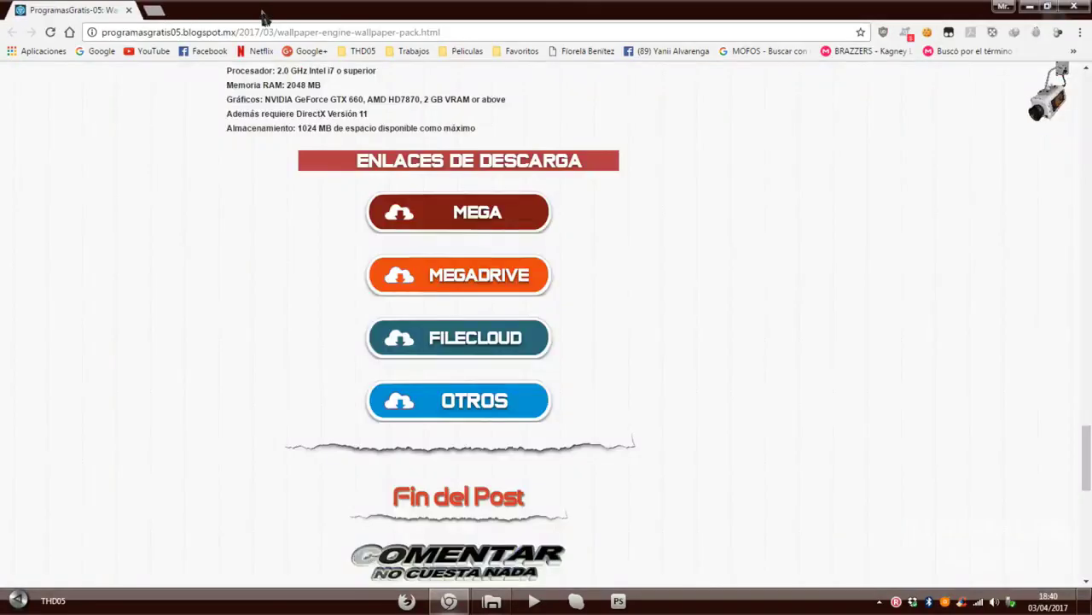
click(1030, 7)
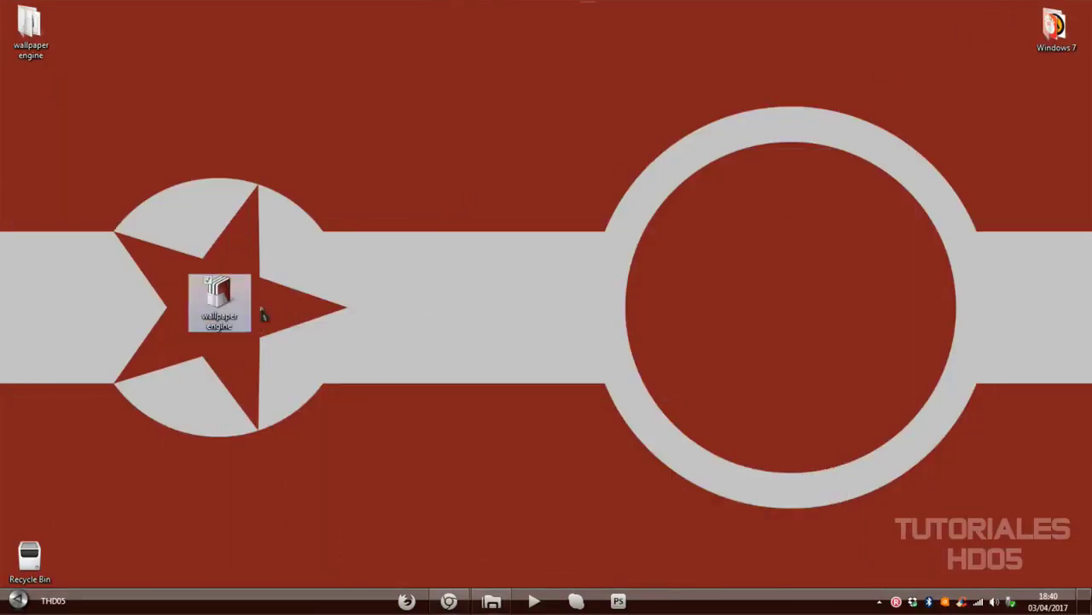
Open the extracted wallpaper engine folder on the desktop and launch the wallpaper64 application.
right_click(233, 297)
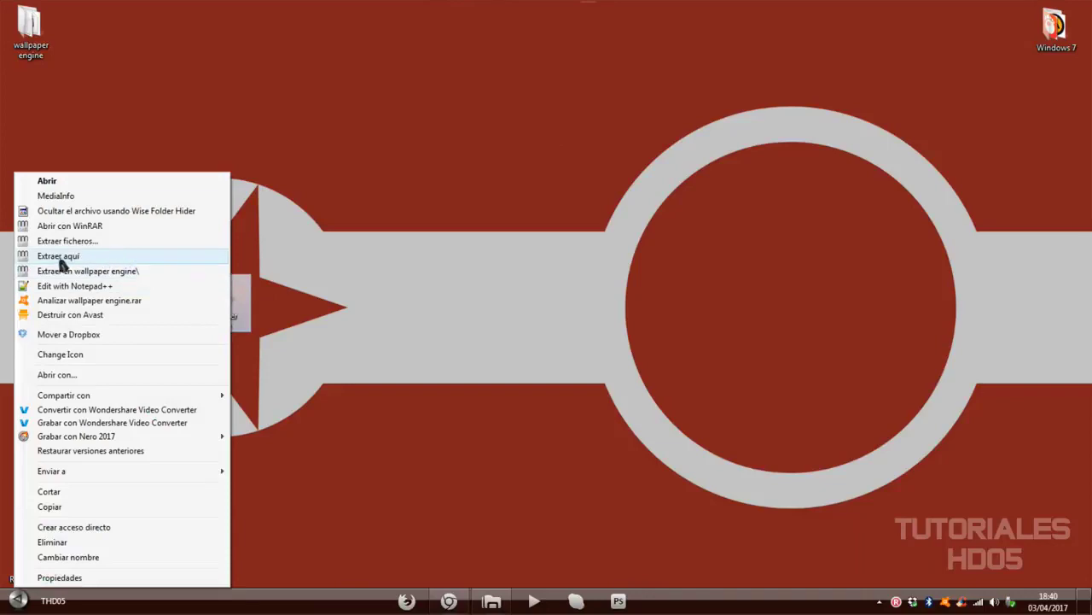
click(290, 196)
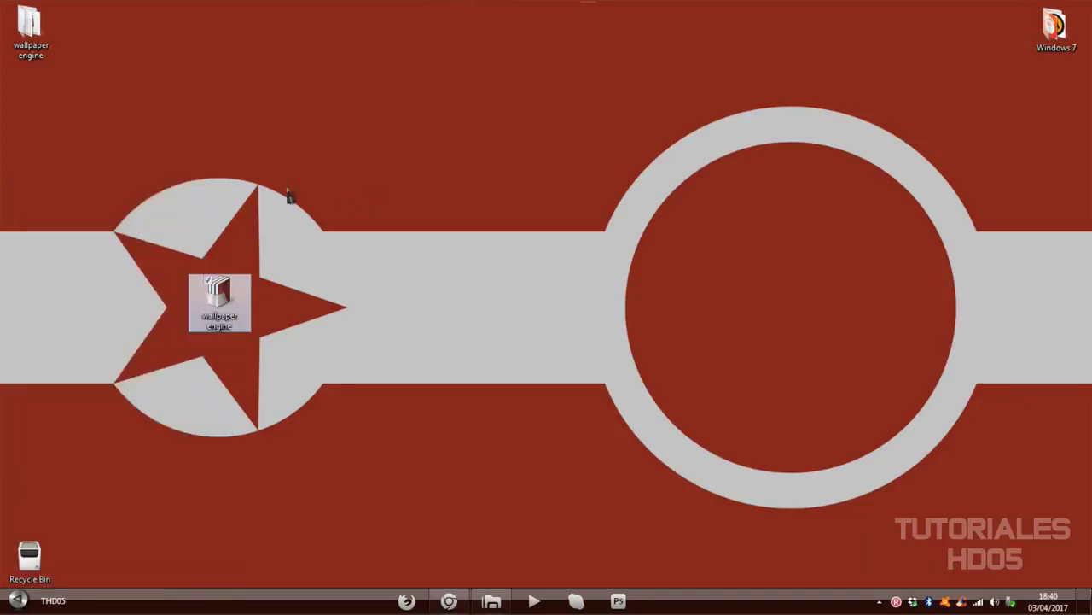
double_click(38, 53)
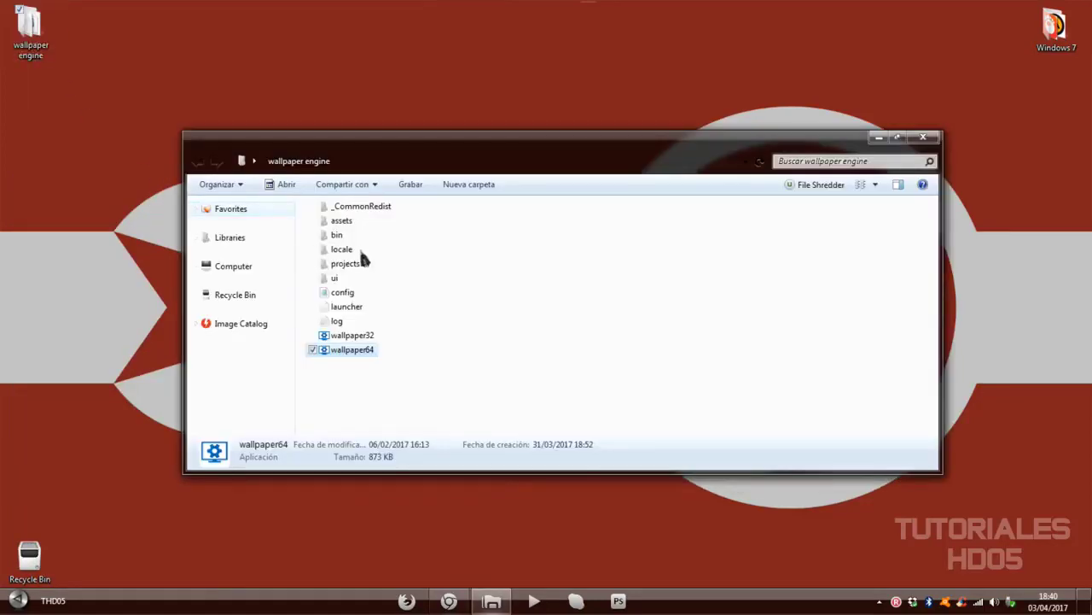
click(345, 382)
click(353, 351)
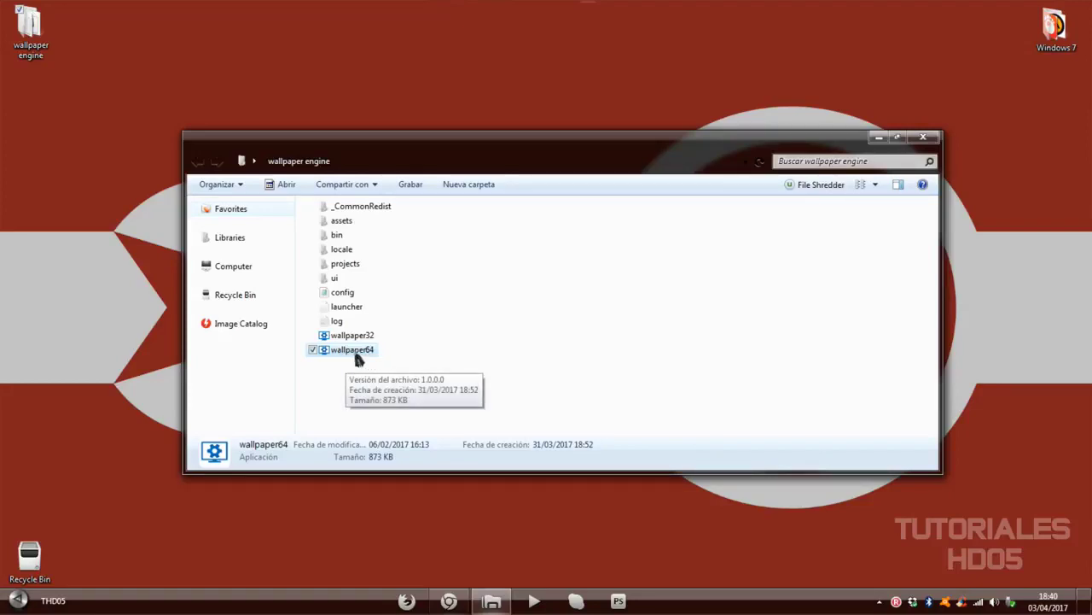
double_click(357, 359)
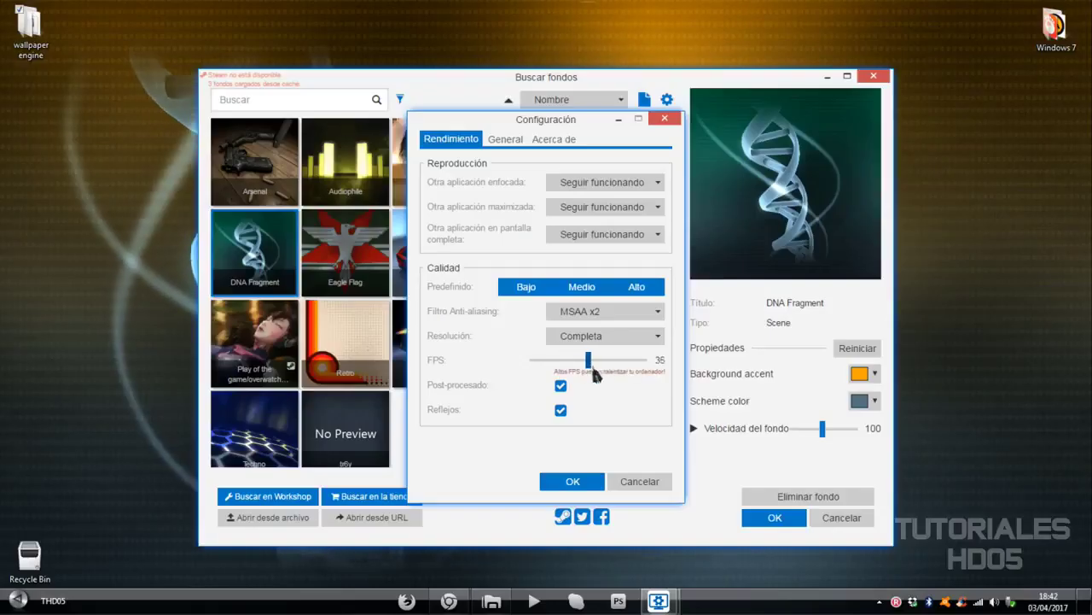
Set the FPS to 30 in the quality settings and check the available resolution options.
mouse_move(589, 359)
mouse_down()
mouse_move(647, 373)
mouse_move(569, 370)
mouse_move(578, 367)
mouse_up()
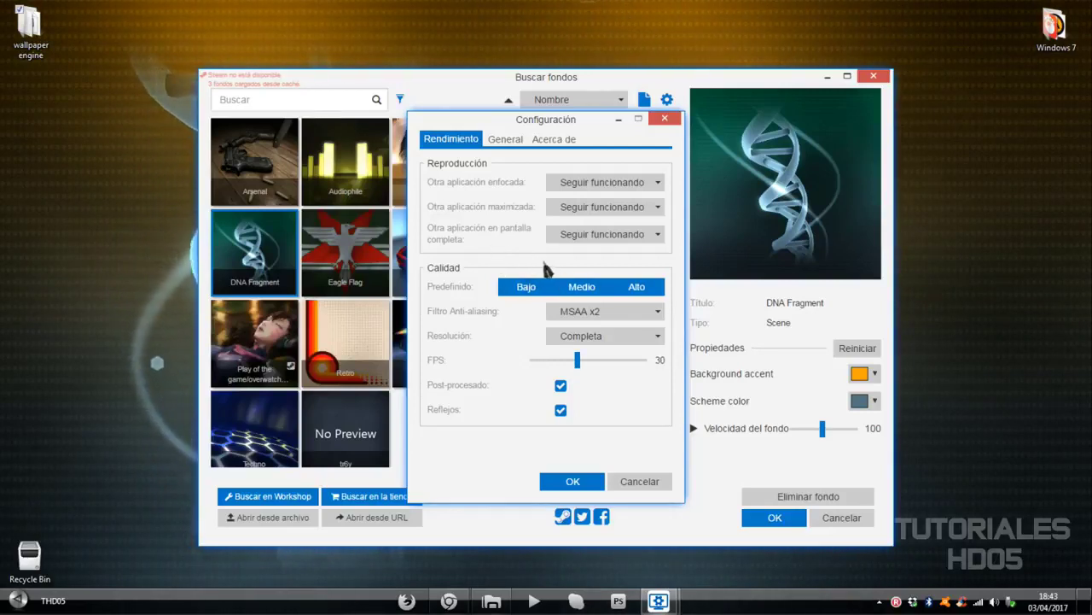
click(639, 337)
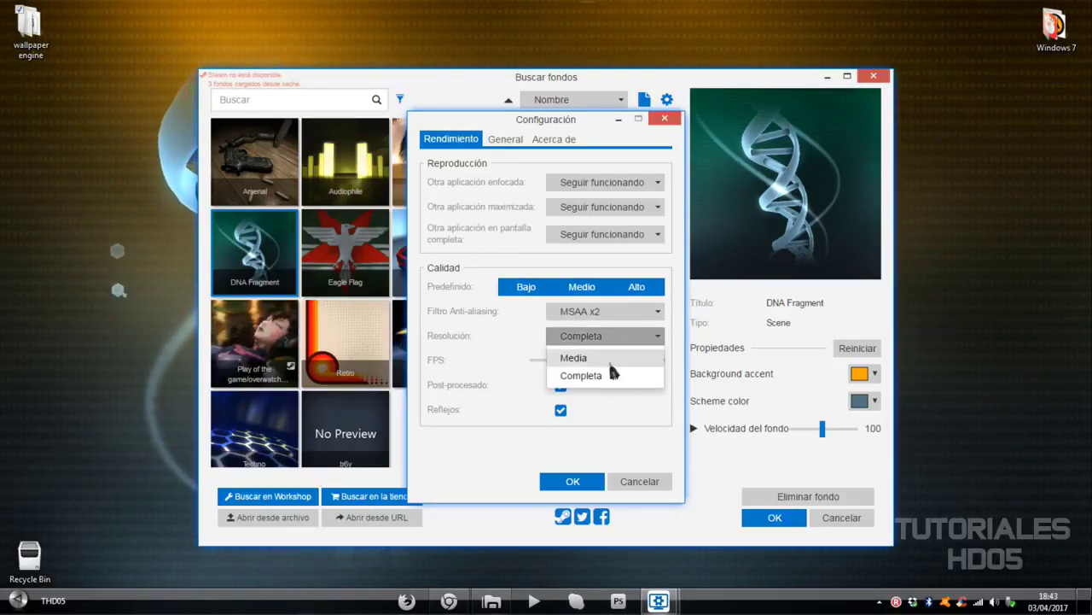
click(646, 338)
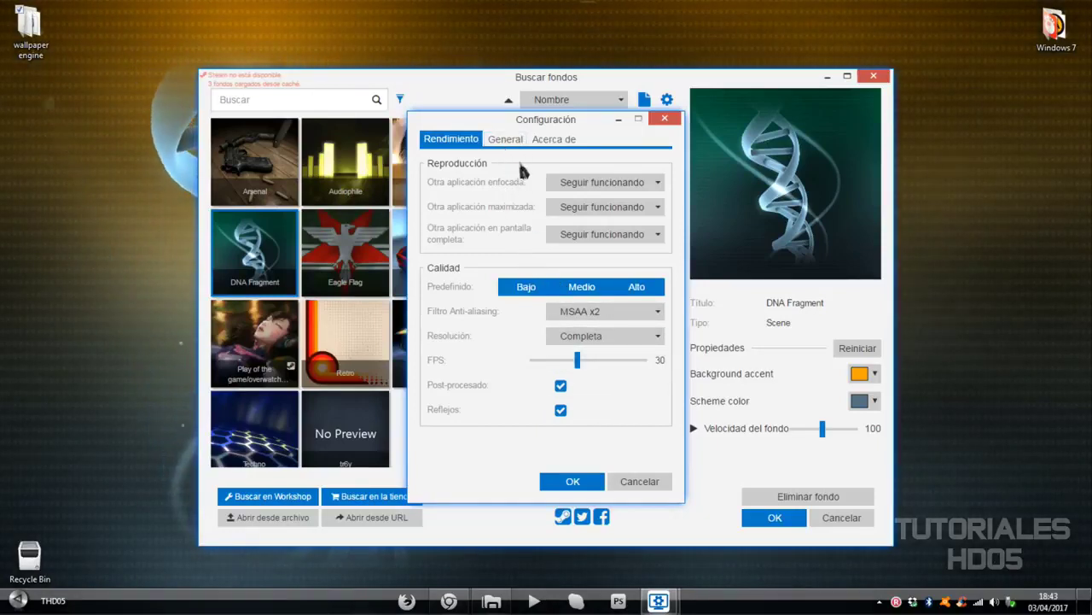
Open the general settings and look through the interface languages, keeping Default (Español).
click(509, 144)
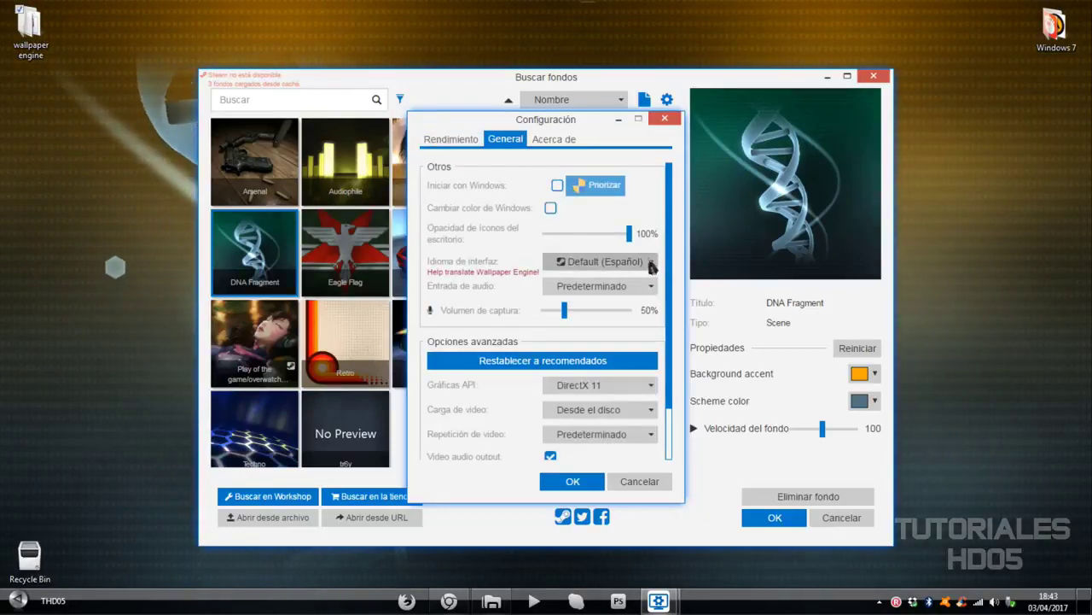
click(651, 264)
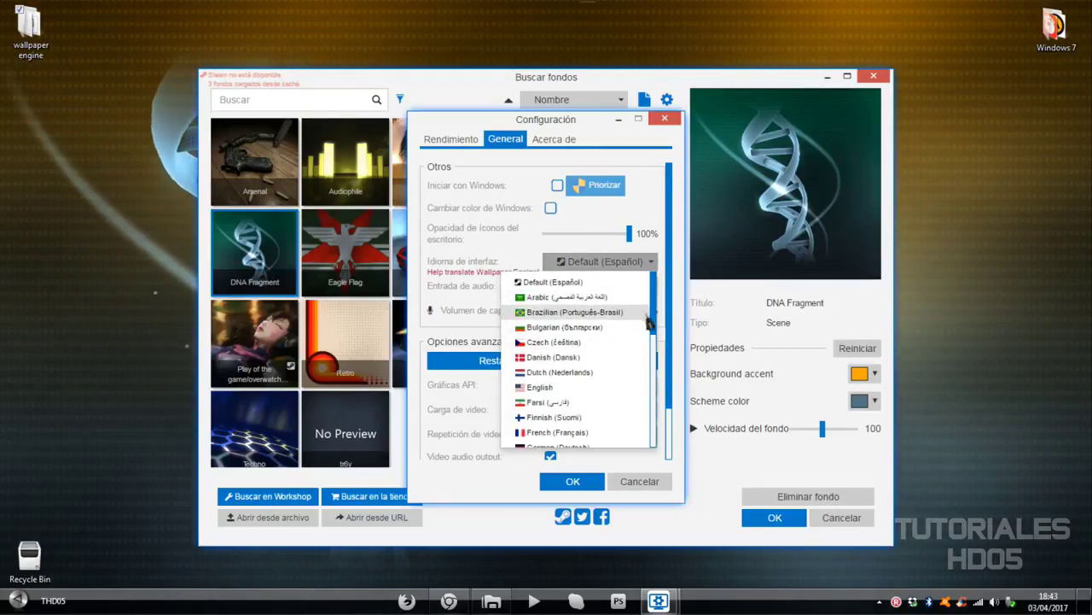
scroll(655, 337, down, 1)
scroll(655, 338, down, 4)
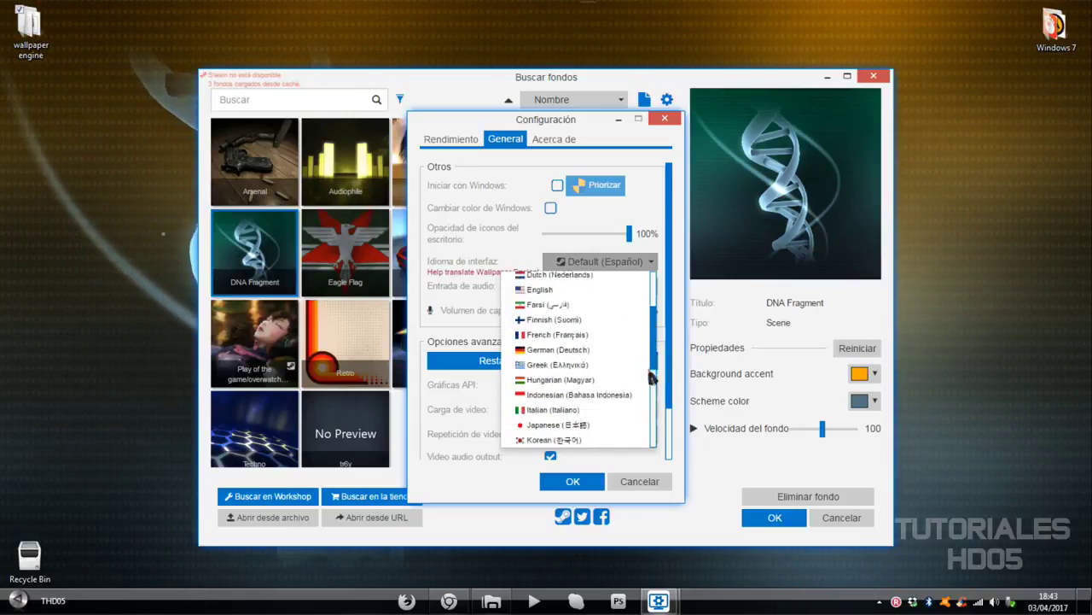
scroll(653, 325, up, 5)
click(647, 263)
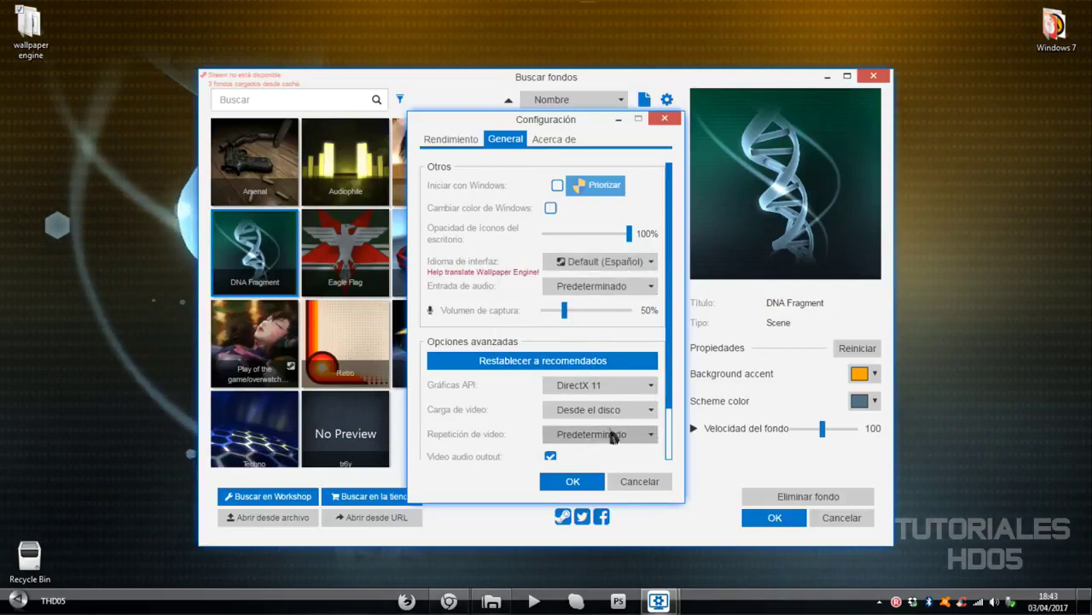
View the program's version and credits information and confirm the configuration.
click(555, 145)
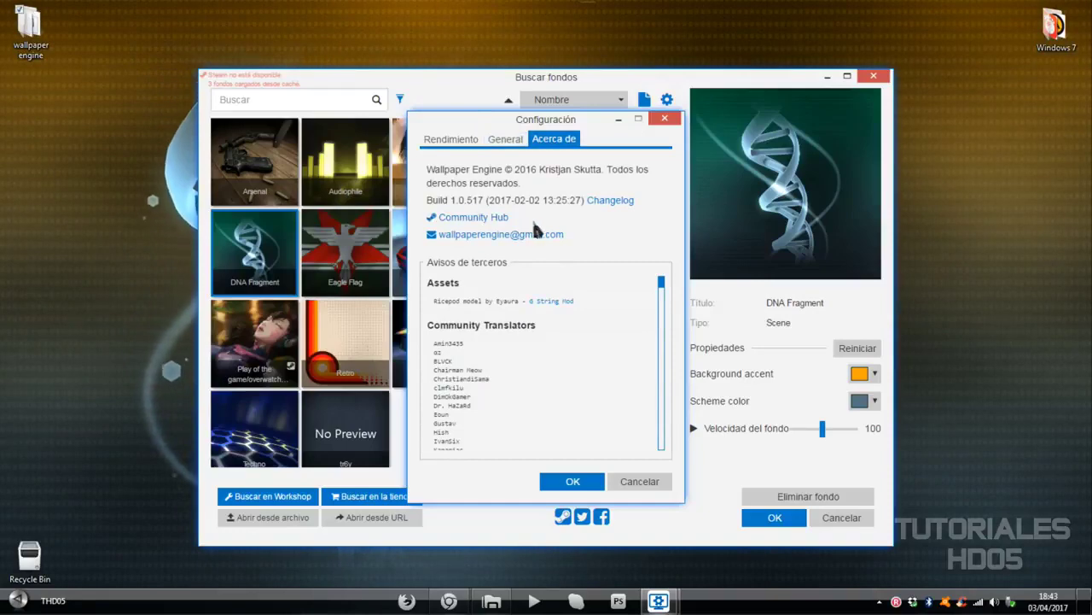
click(573, 483)
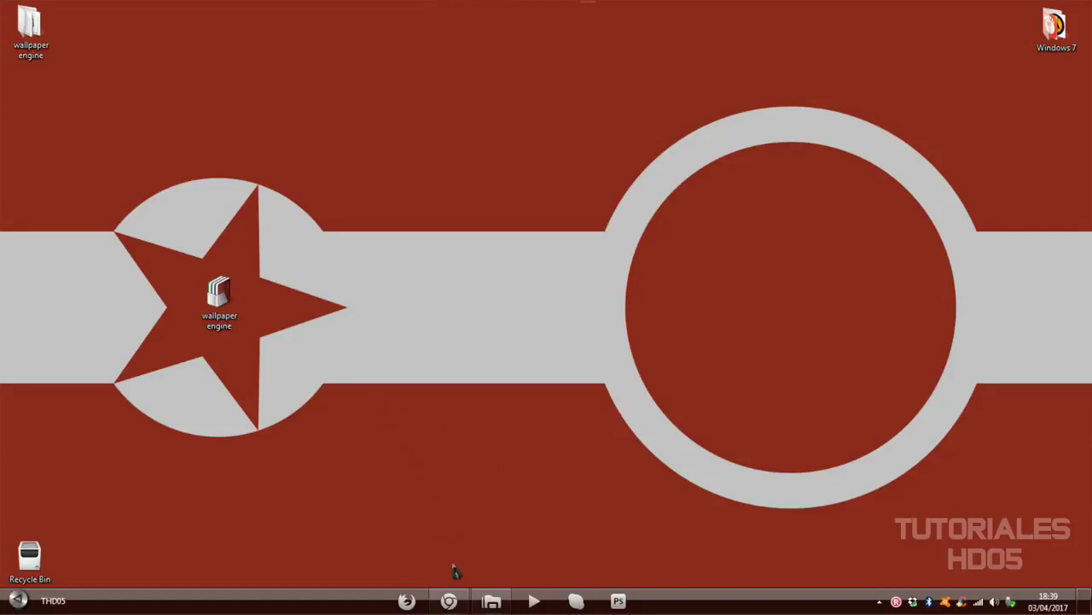
Switch to Chrome and review the description and screenshots on the Wallpaper Engine blog page.
click(450, 603)
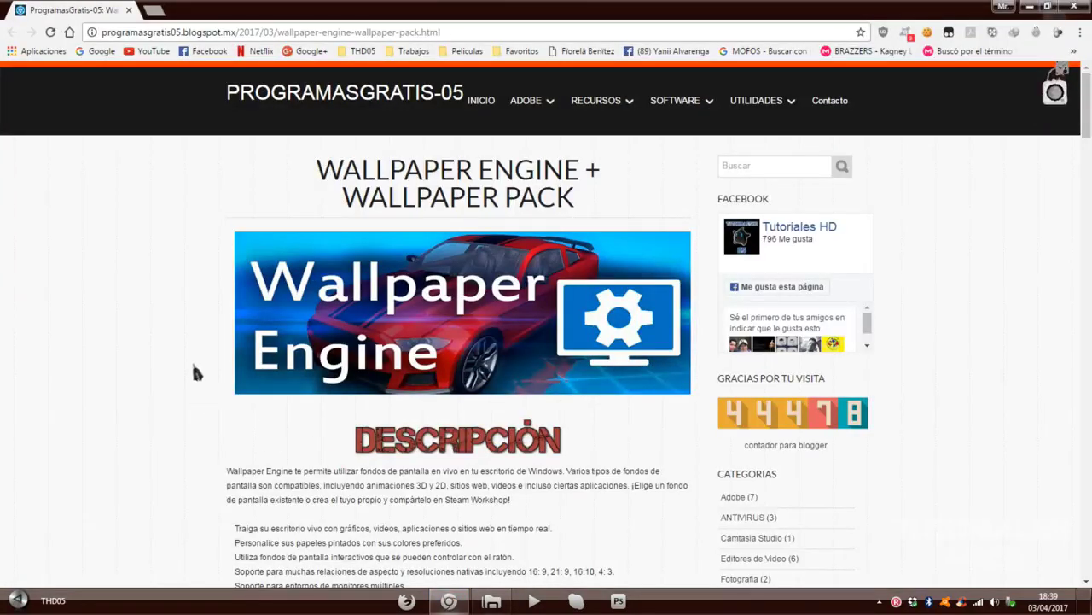
scroll(204, 358, down, 3)
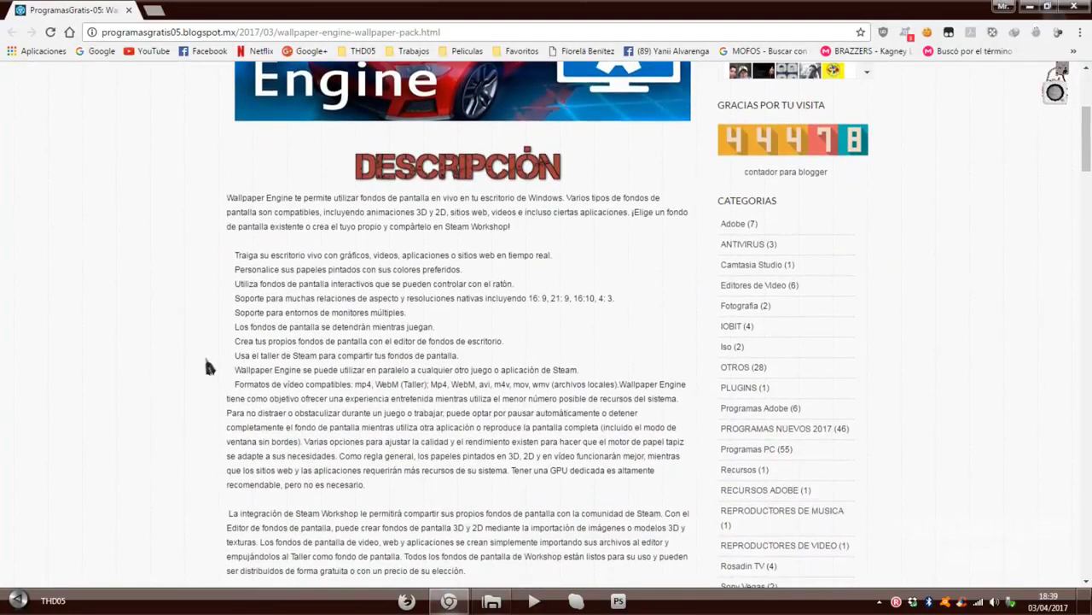
scroll(204, 367, down, 2)
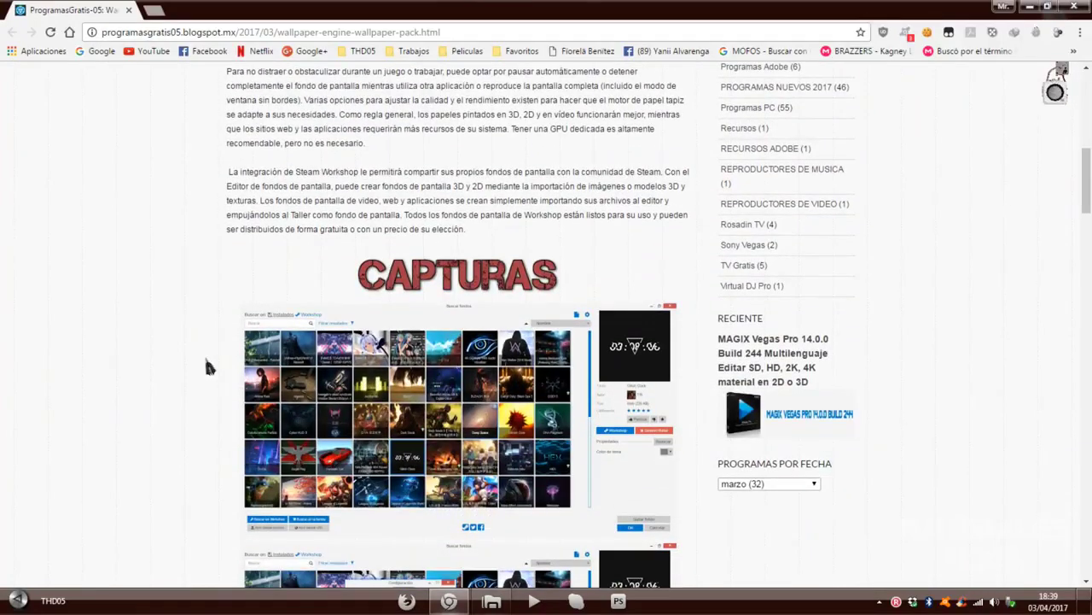
Look through the sample wallpaper captures in the Capturas section of the blog post, down to the technical information heading.
scroll(206, 367, down, 3)
scroll(209, 349, up, 5)
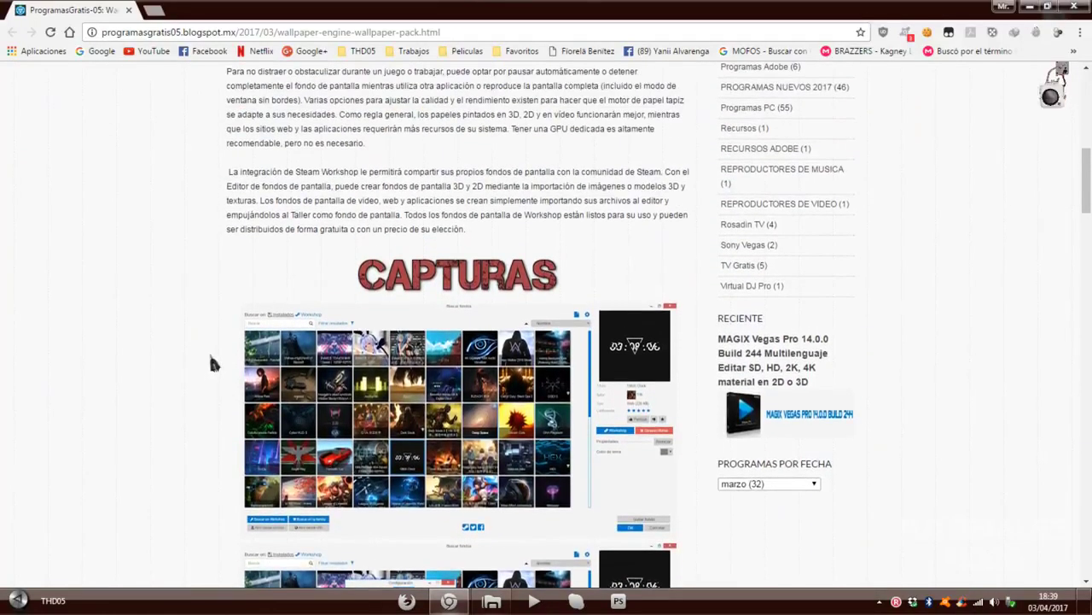
scroll(211, 331, down, 5)
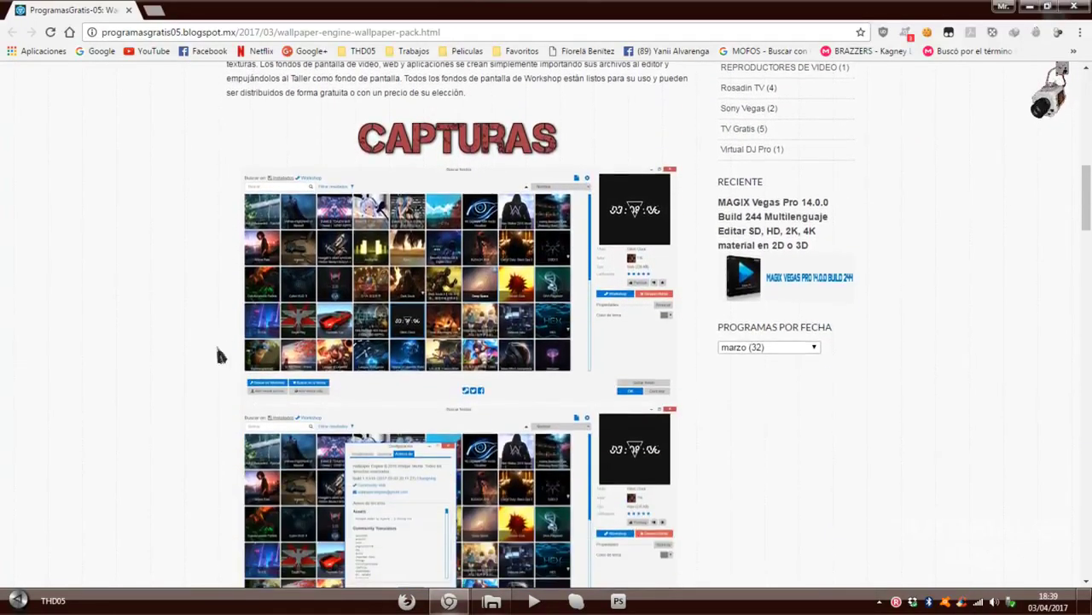
scroll(215, 342, down, 10)
scroll(218, 356, down, 7)
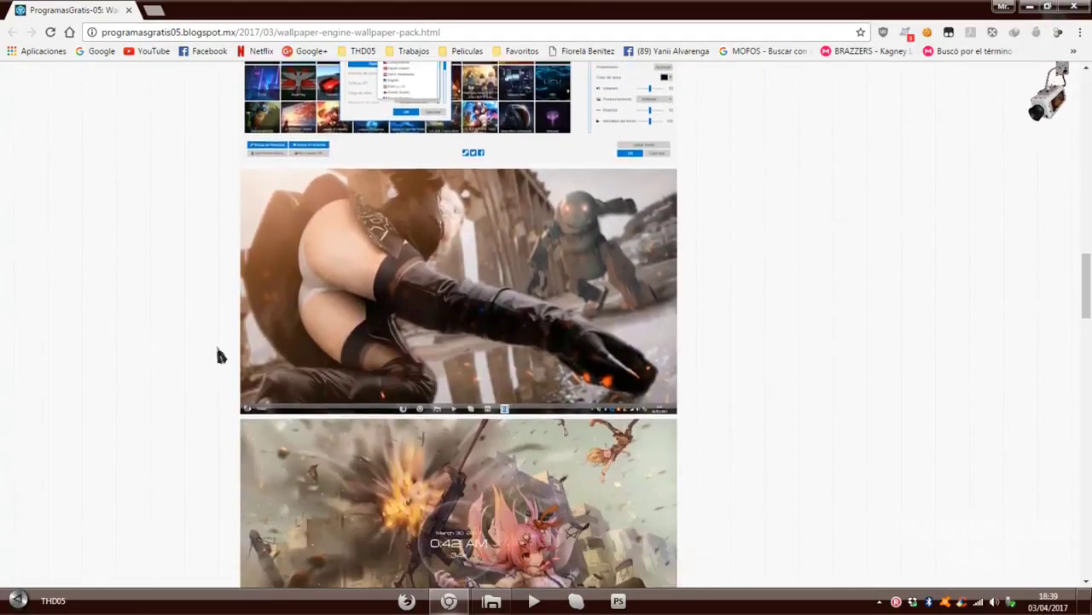
scroll(180, 350, down, 1)
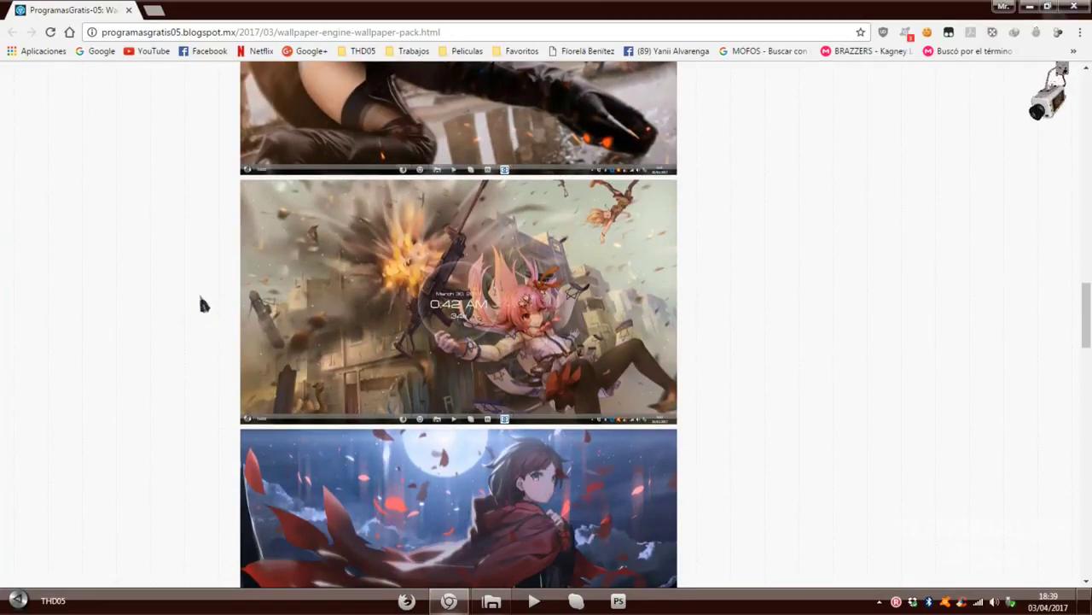
scroll(204, 305, down, 4)
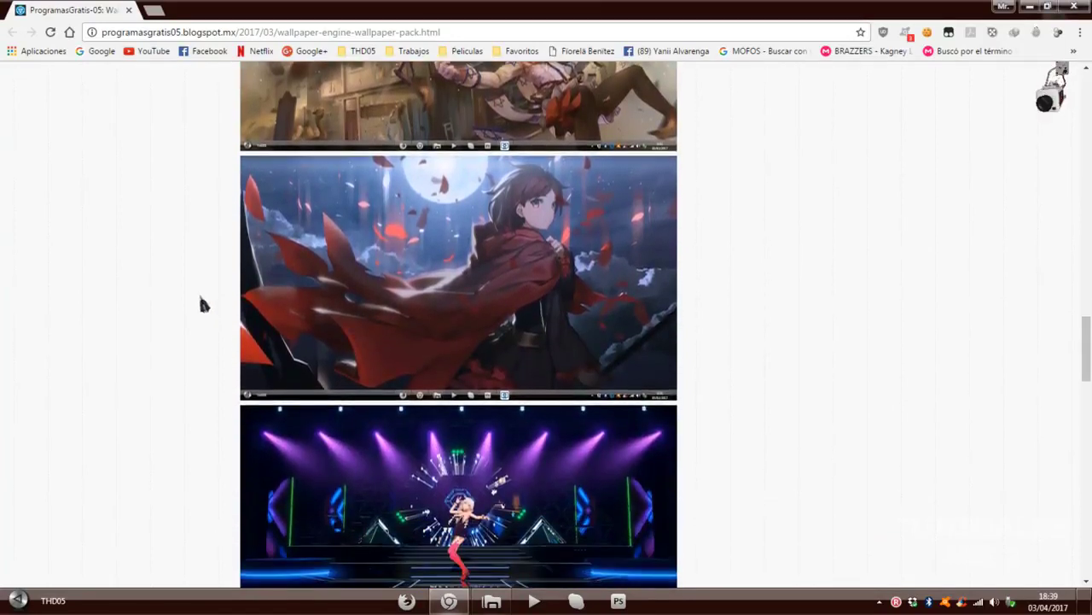
scroll(194, 306, down, 2)
scroll(193, 308, down, 4)
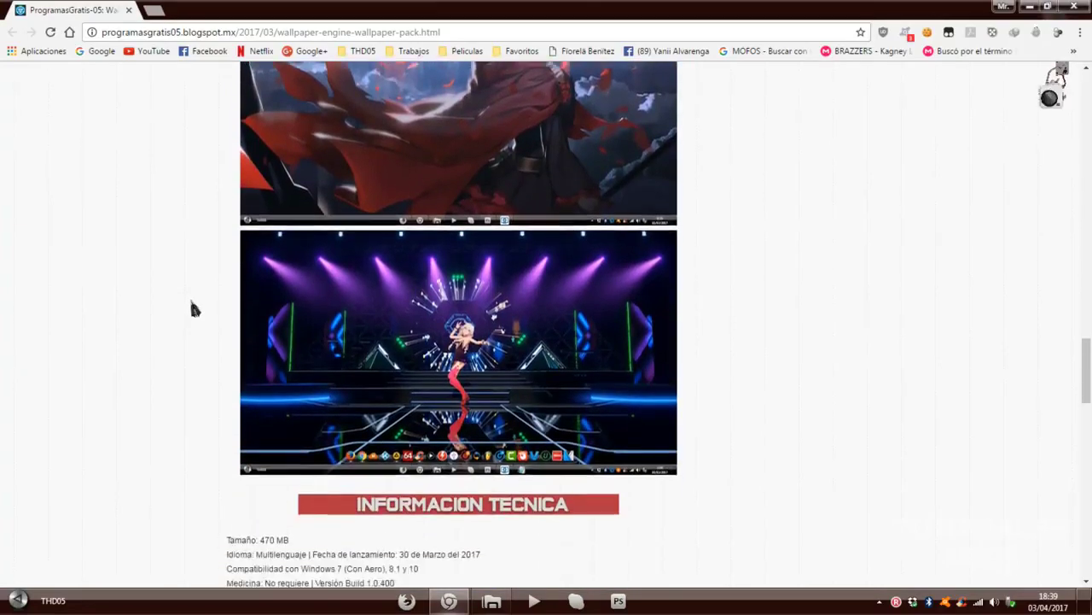